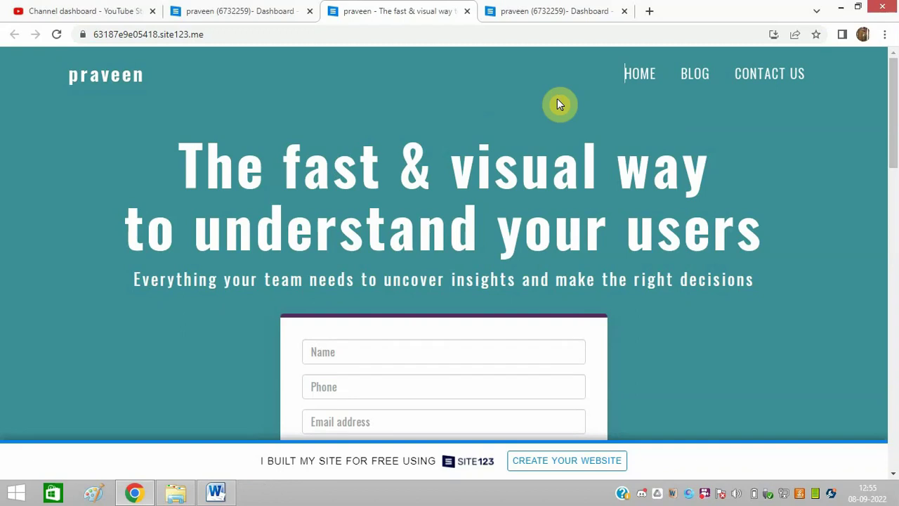
mouse_move(893, 120)
mouse_down()
mouse_move(896, 261)
mouse_move(893, 112)
mouse_up()
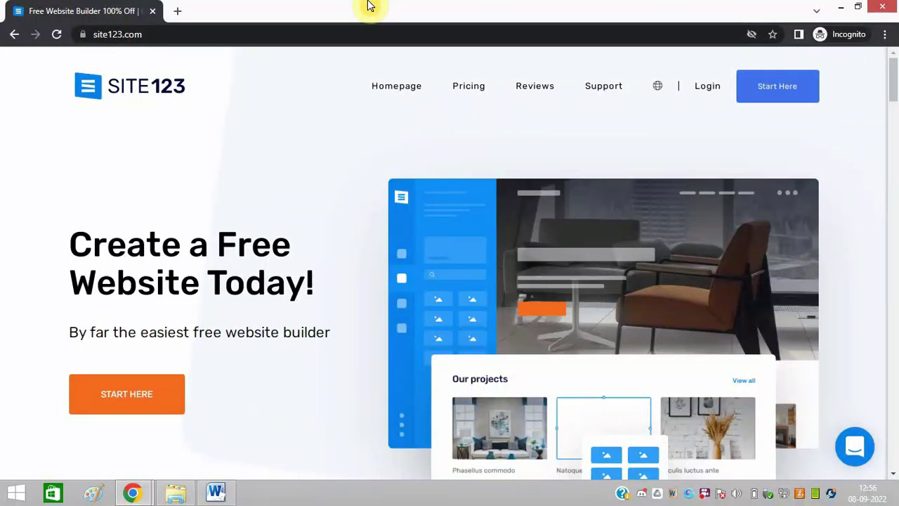
Start a new Technology & Web website, enter the owner's first name as the website name and continue to the final step.
click(785, 100)
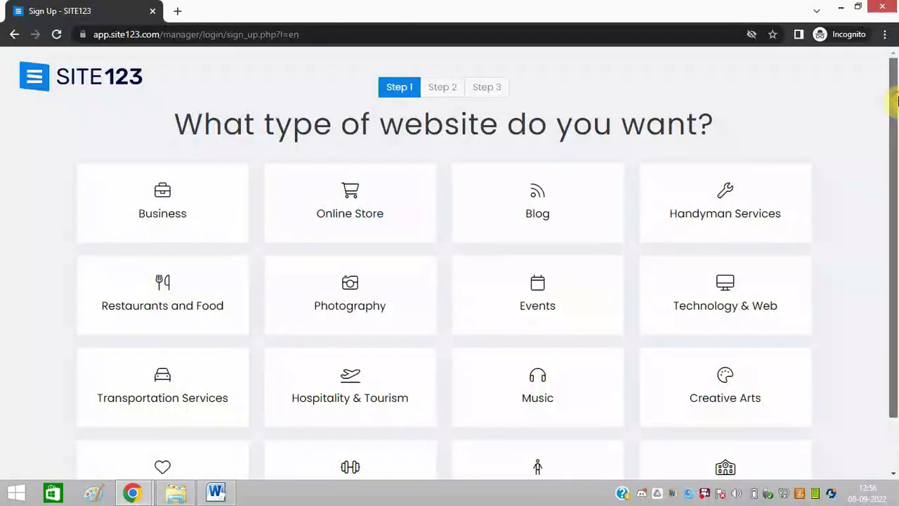
drag(896, 101, 895, 163)
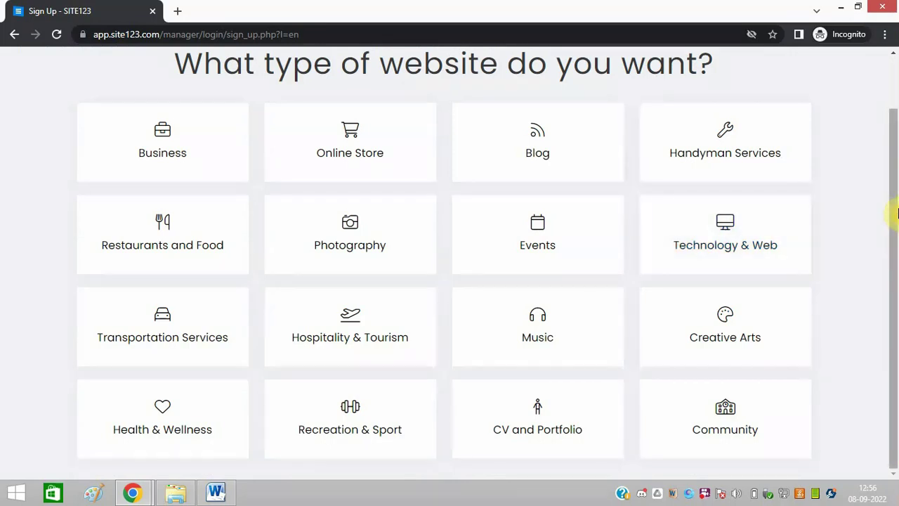
click(736, 249)
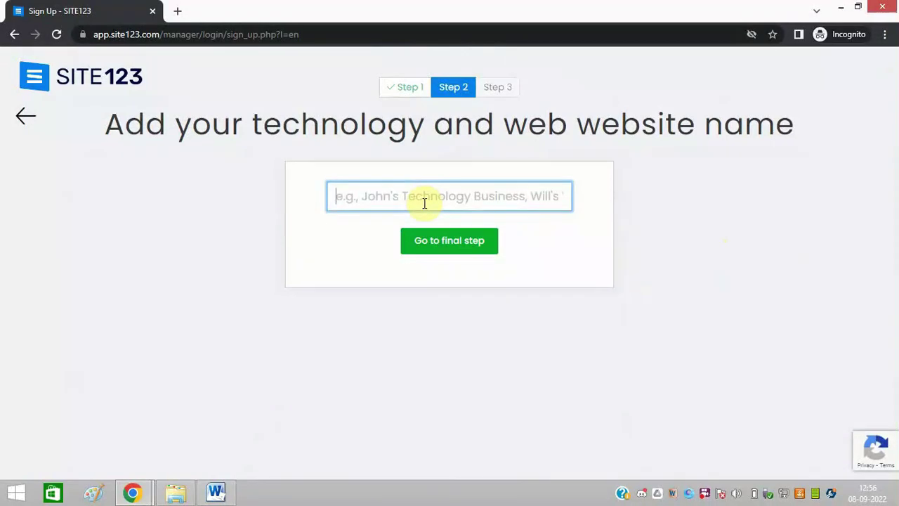
text(Praveen)
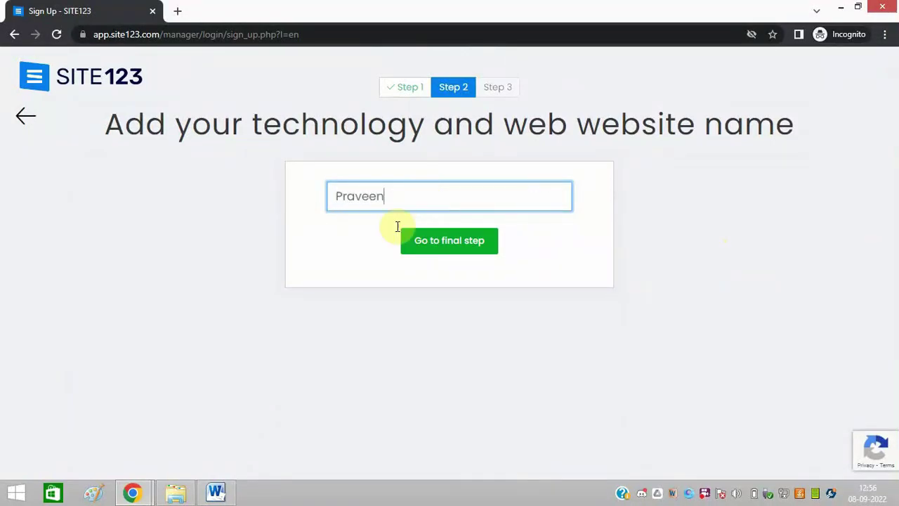
click(433, 242)
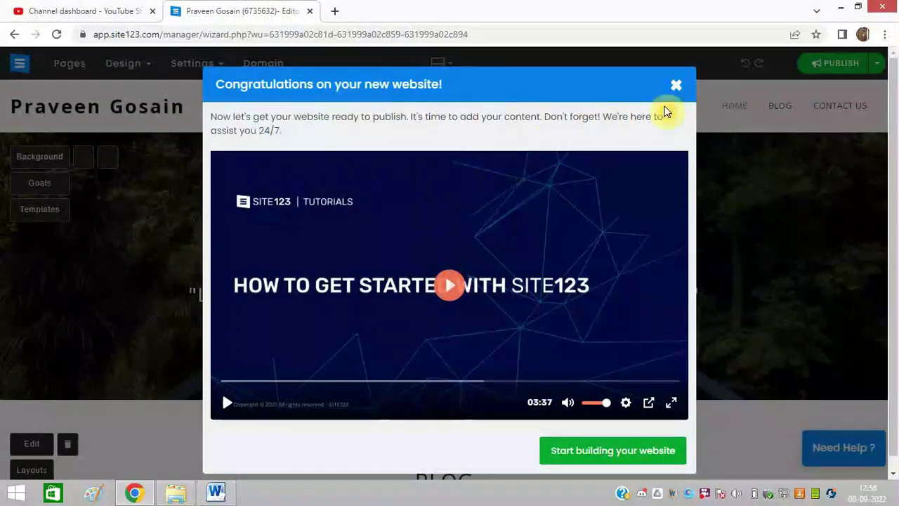
Dismiss the welcome video dialog and look over the new website's home page.
click(676, 87)
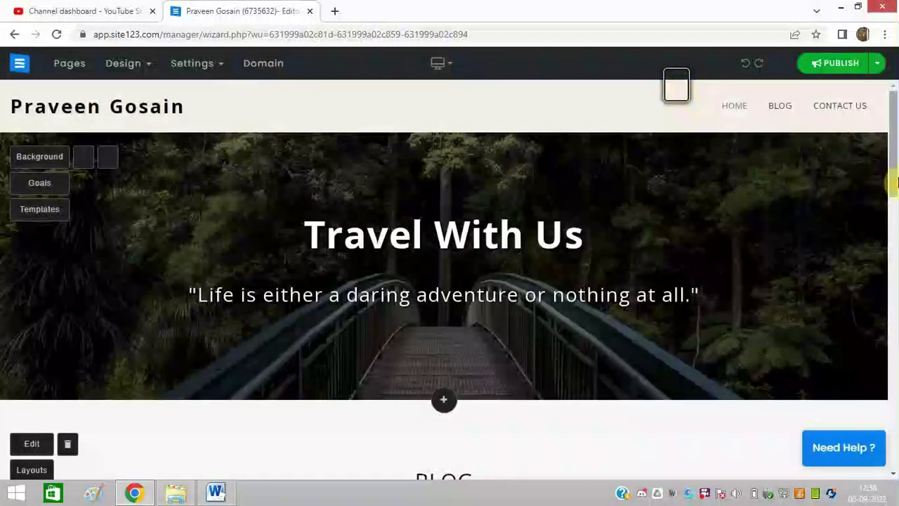
scroll(896, 234, down, 1)
scroll(895, 161, down, 2)
scroll(895, 161, up, 3)
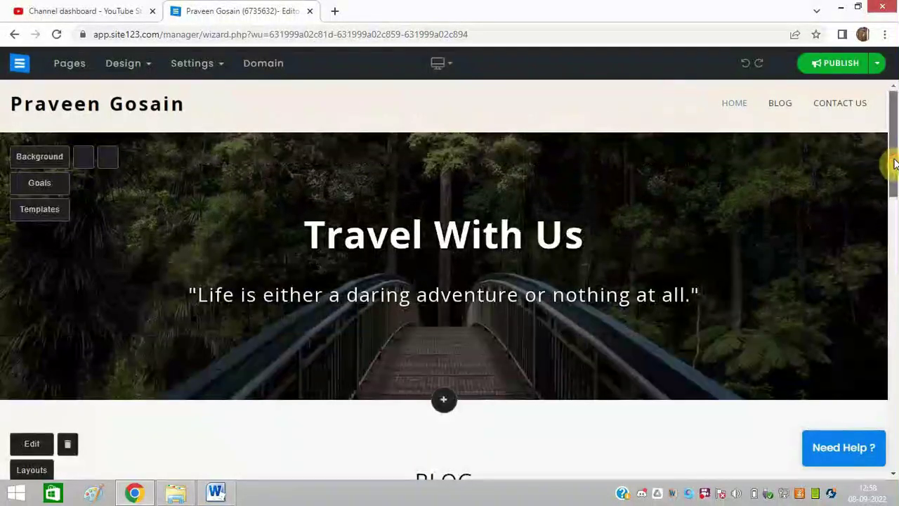
mouse_move(895, 164)
mouse_down()
mouse_move(892, 182)
mouse_move(893, 156)
mouse_up()
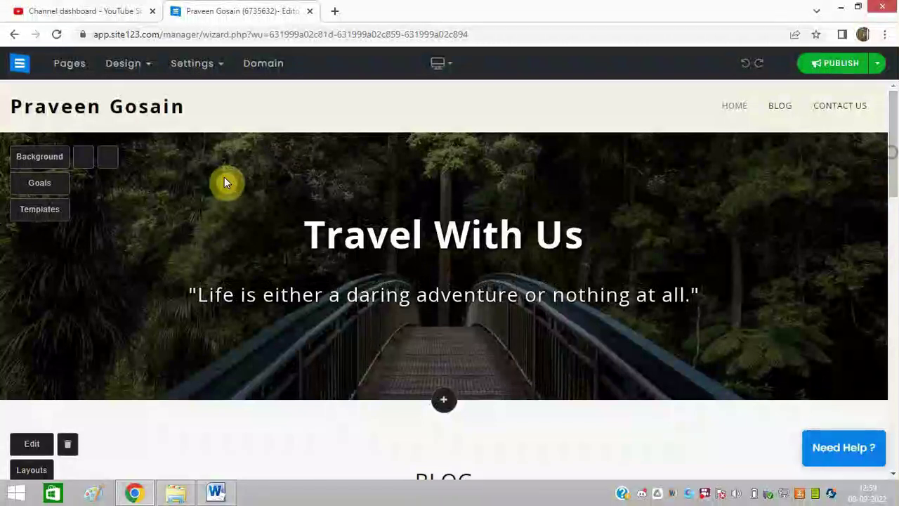
Apply the Barber Shop template to the website, dismiss the support chat greeting and close the template list.
click(55, 210)
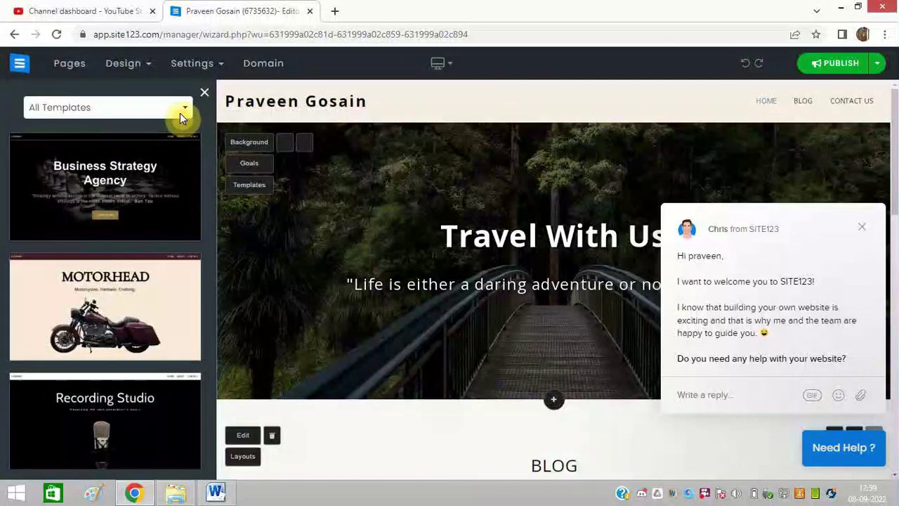
click(180, 112)
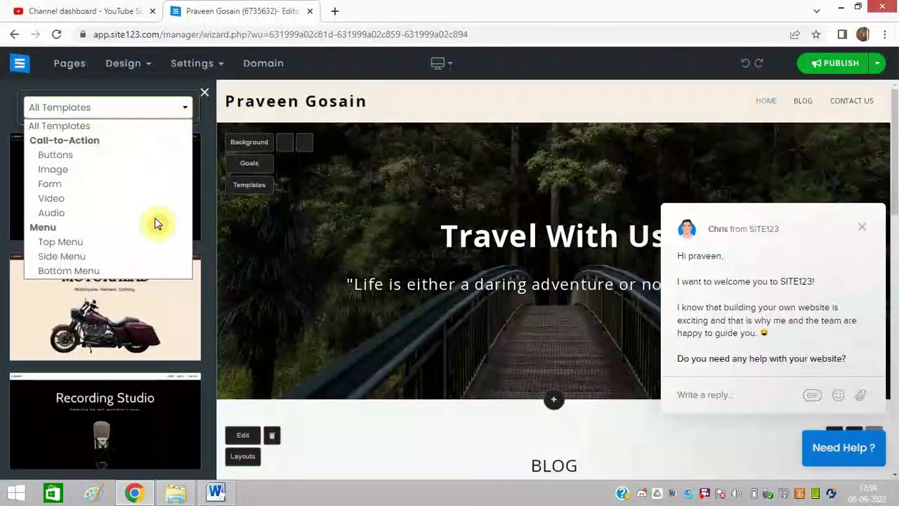
click(205, 135)
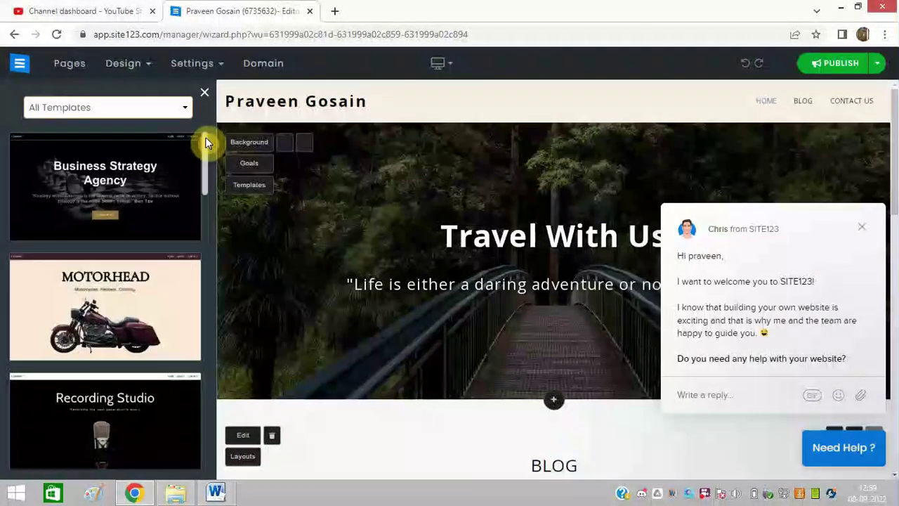
scroll(205, 175, down, 1)
scroll(203, 215, down, 4)
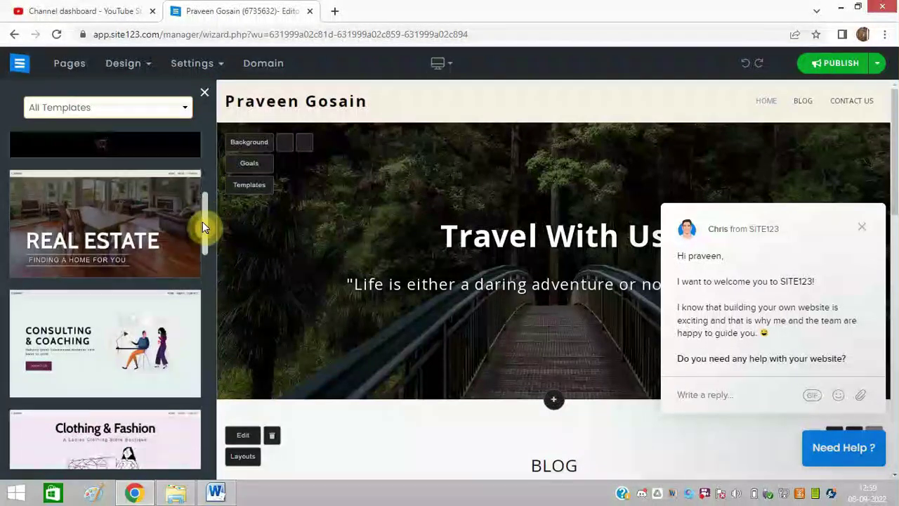
drag(202, 222, 211, 312)
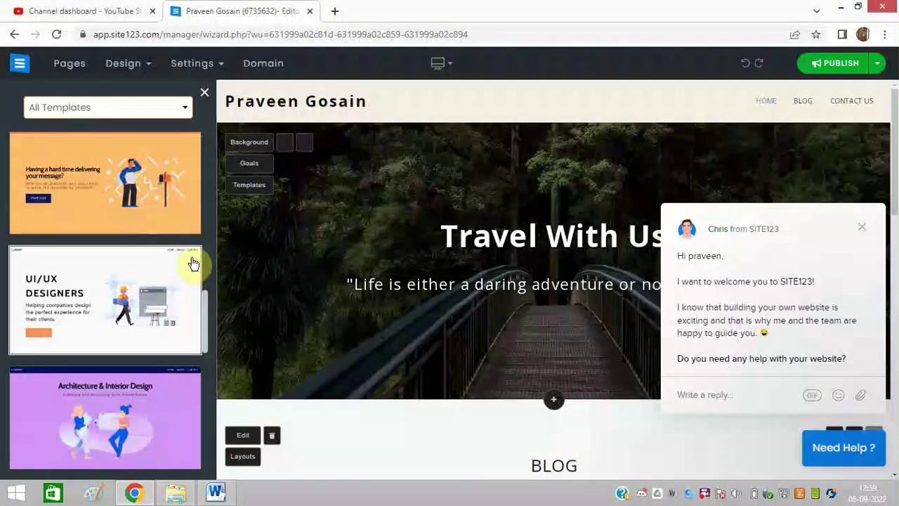
scroll(200, 393, down, 6)
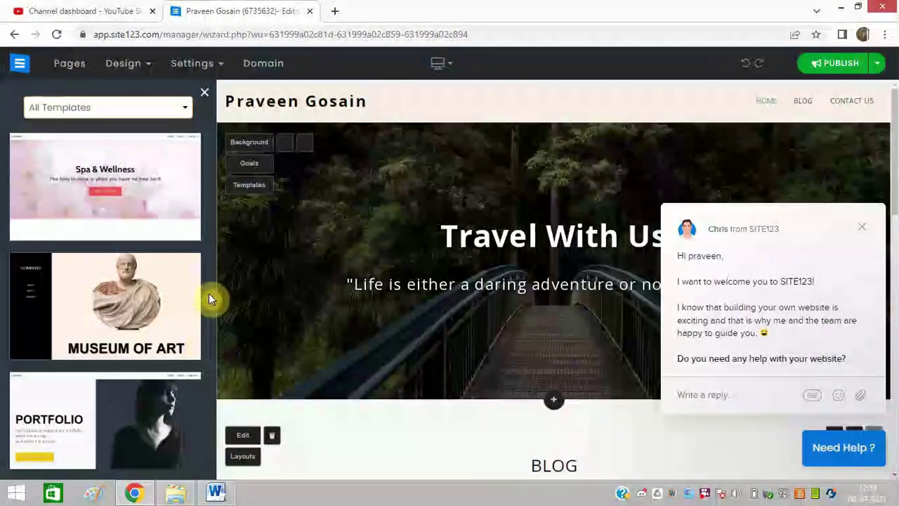
scroll(204, 334, down, 8)
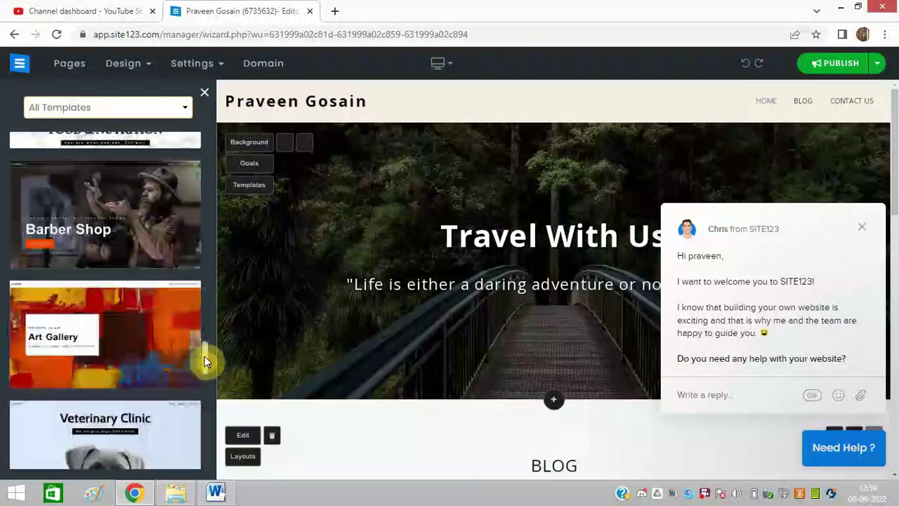
click(117, 243)
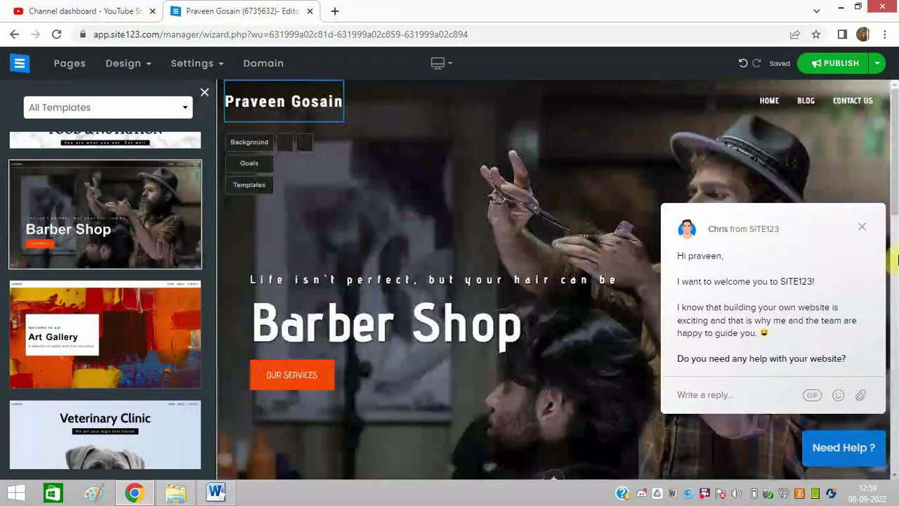
click(864, 229)
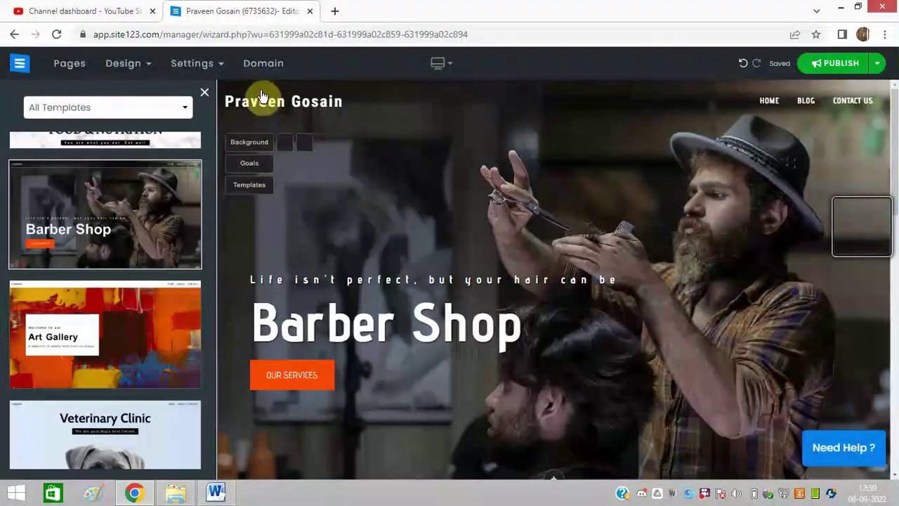
click(207, 94)
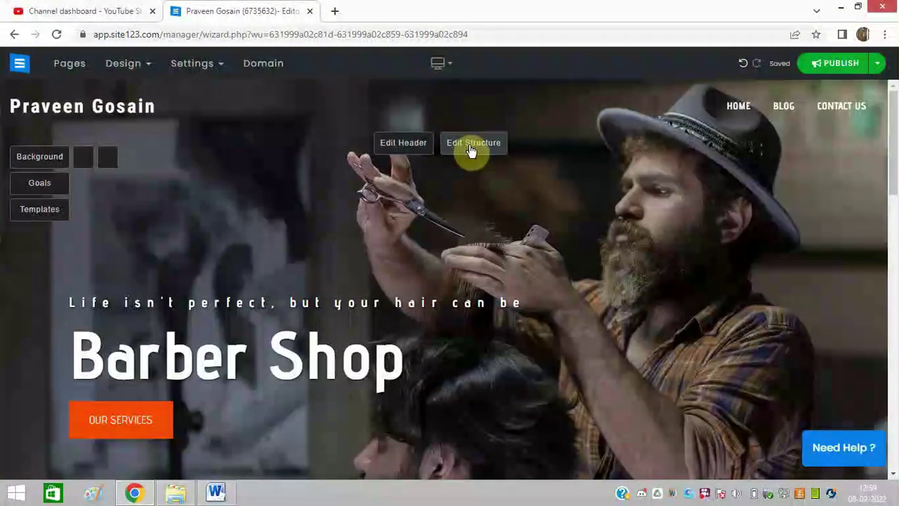
Review the header options, from phone numbers and social networks to the search tool, and close them.
click(414, 148)
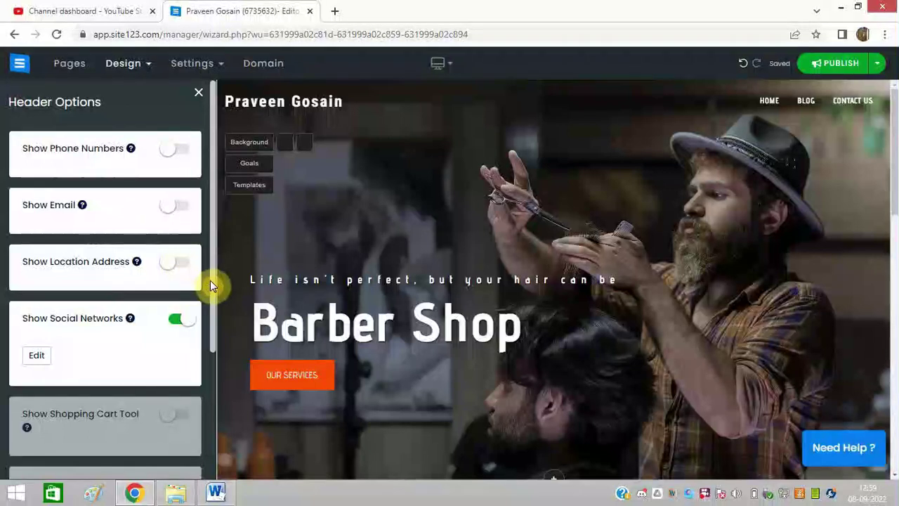
scroll(213, 353, down, 2)
scroll(212, 353, down, 1)
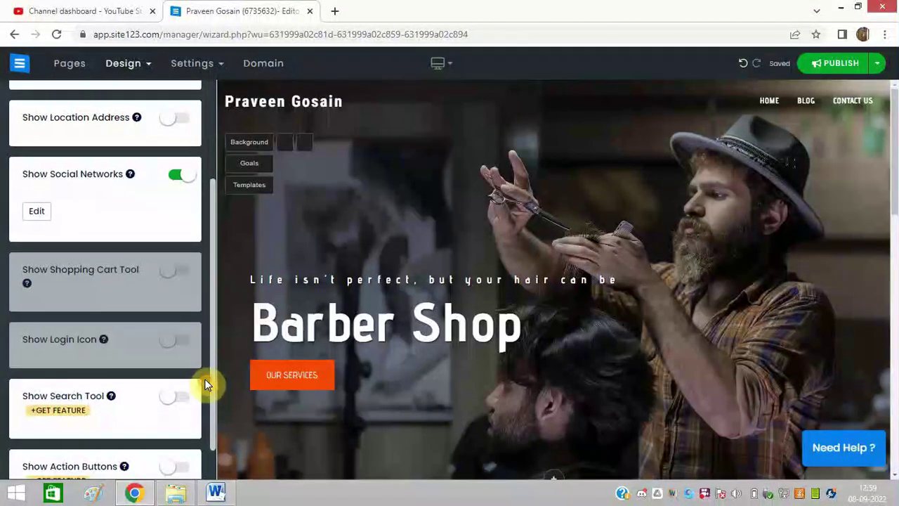
drag(60, 395, 88, 396)
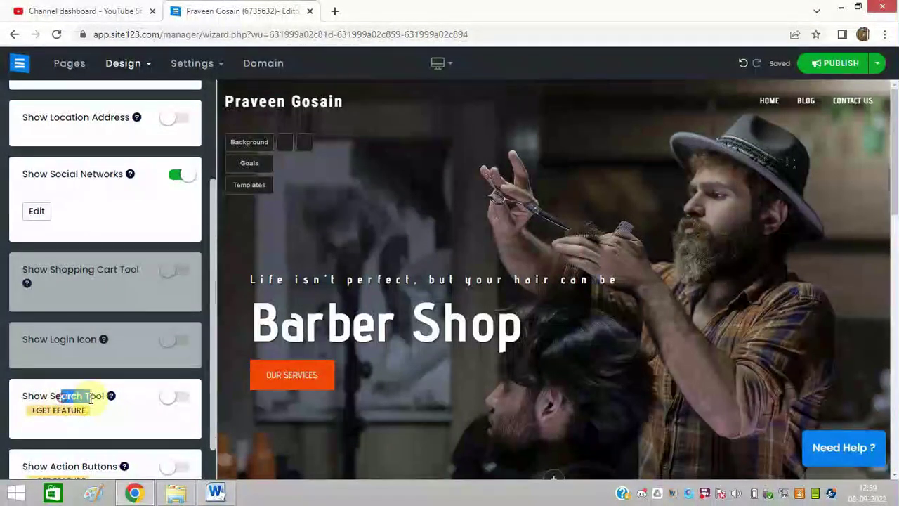
drag(210, 396, 208, 226)
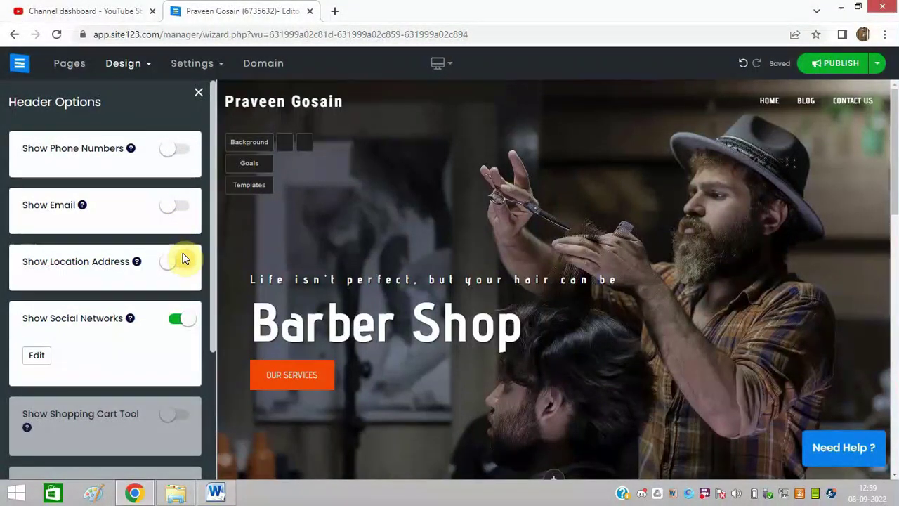
click(201, 96)
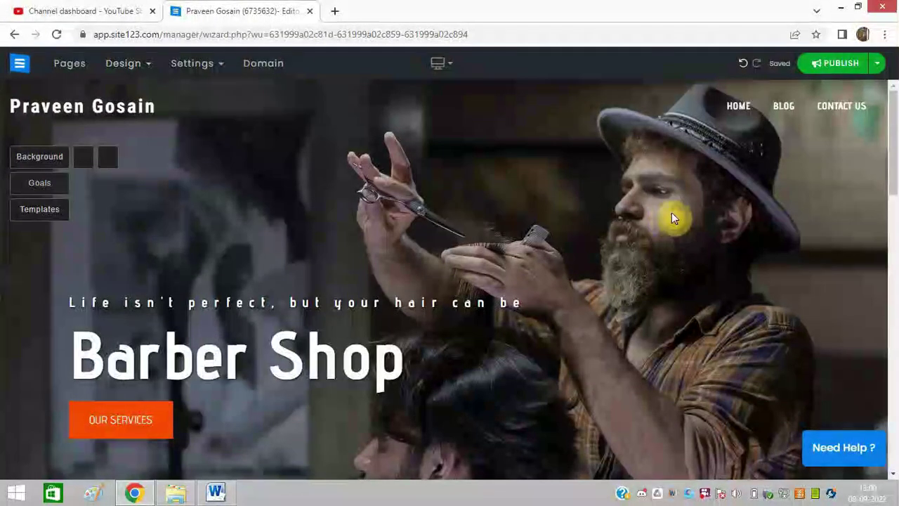
Upload pic - Copy.jpg as the home page's background image.
click(55, 154)
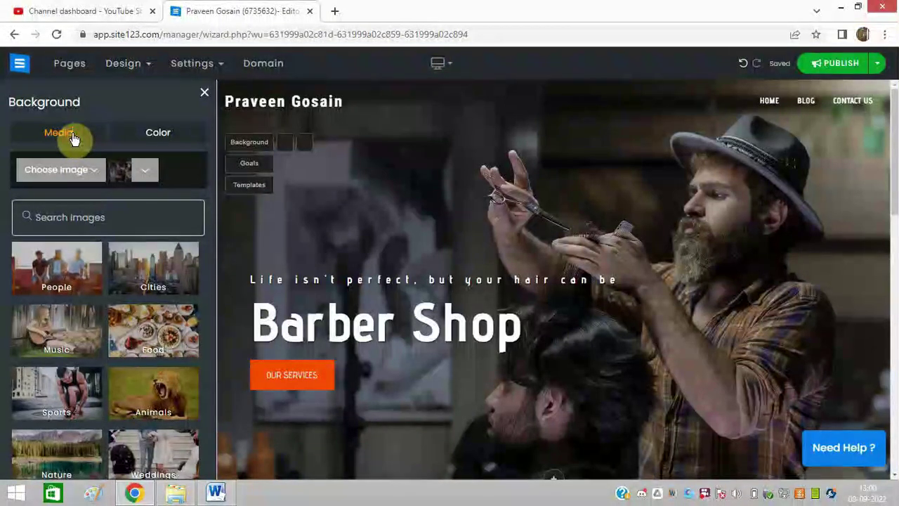
click(79, 172)
click(79, 203)
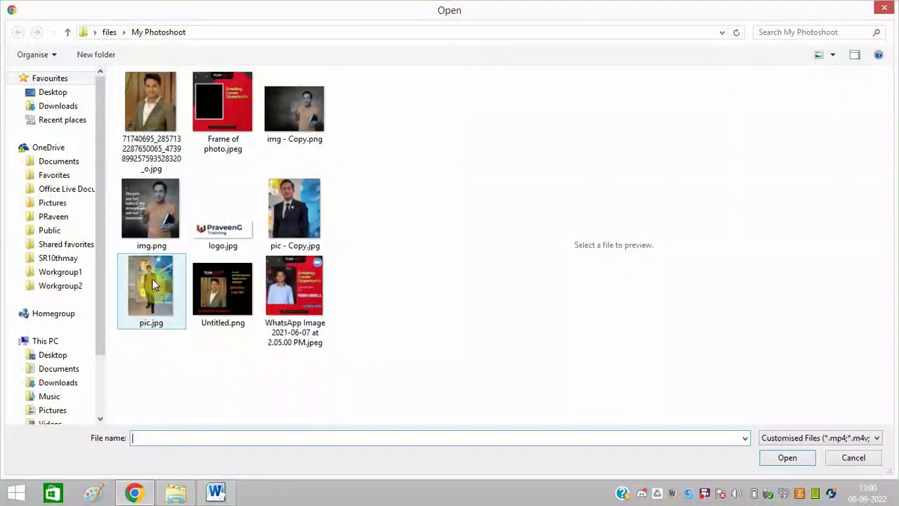
double_click(293, 221)
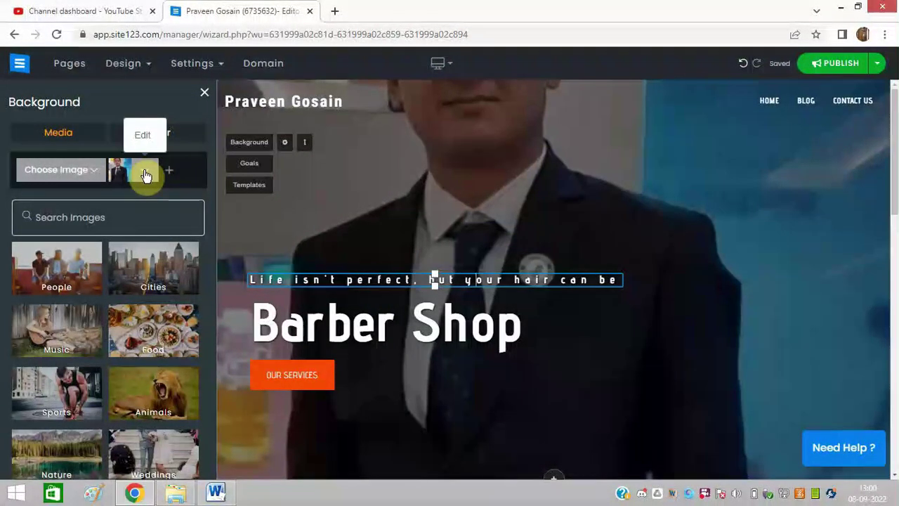
Upload the portrait photo whose file name starts with 71740695 as the home page's background image and check the page.
click(86, 174)
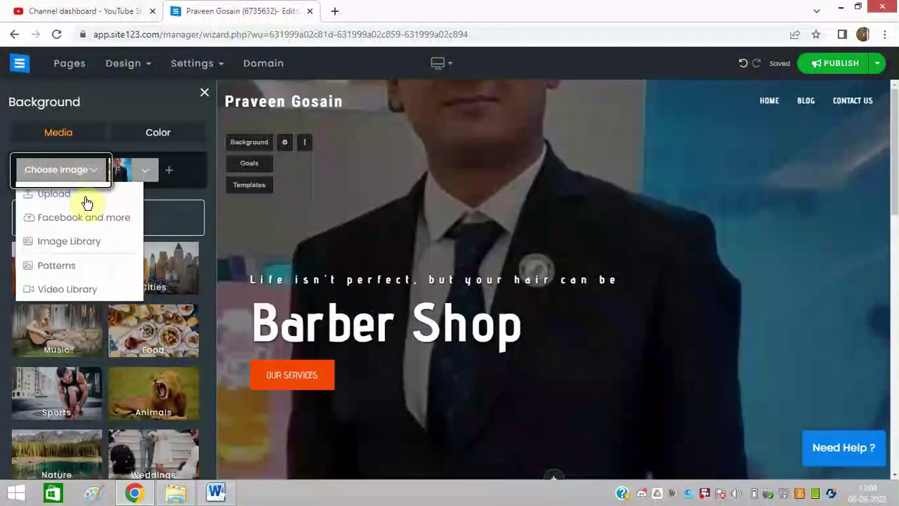
click(85, 202)
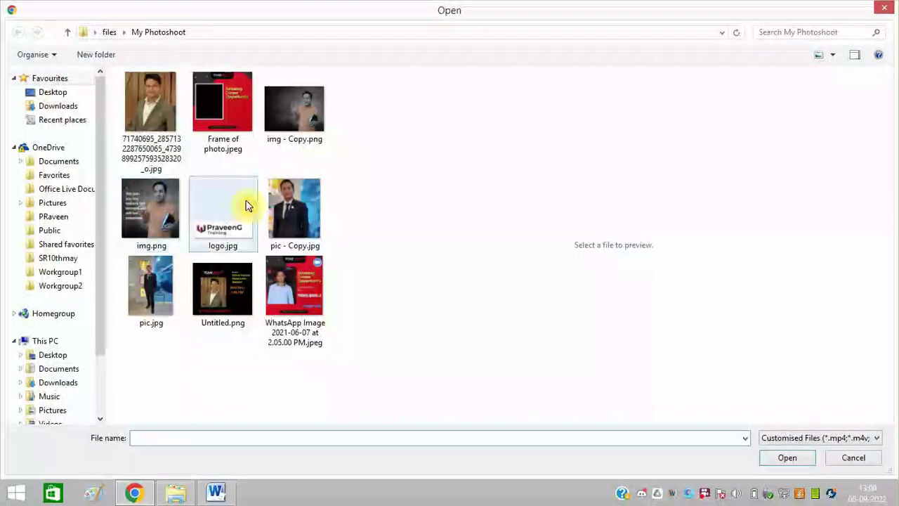
double_click(162, 115)
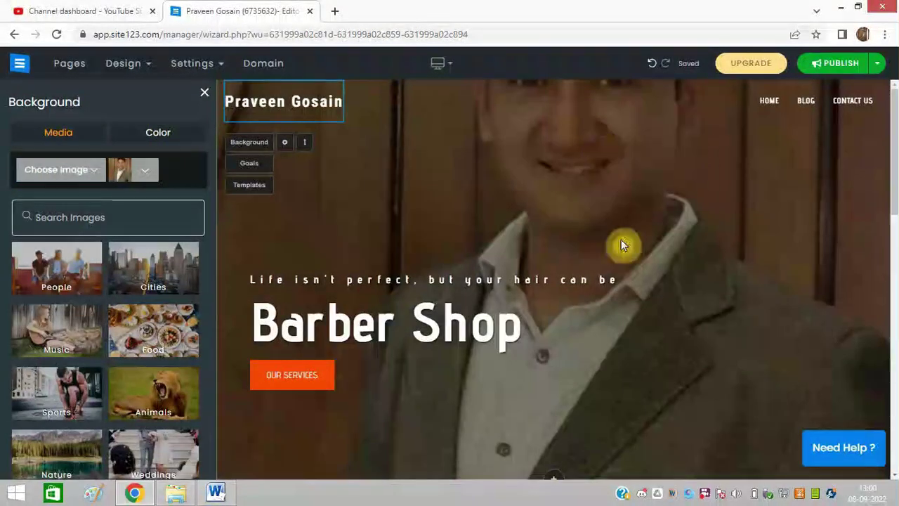
scroll(895, 256, down, 5)
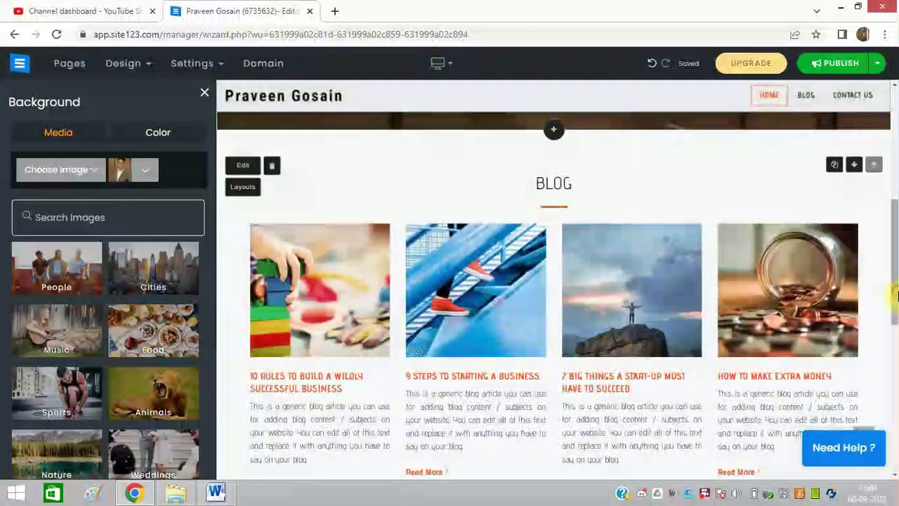
scroll(885, 164, up, 5)
Replace the home page's main heading "Barber Shop" with "Get My Digital Services".
click(306, 325)
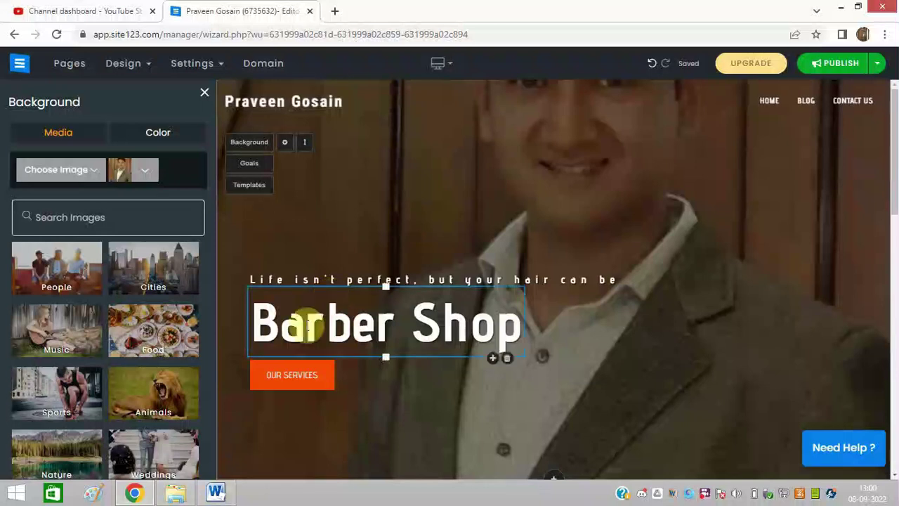
click(315, 338)
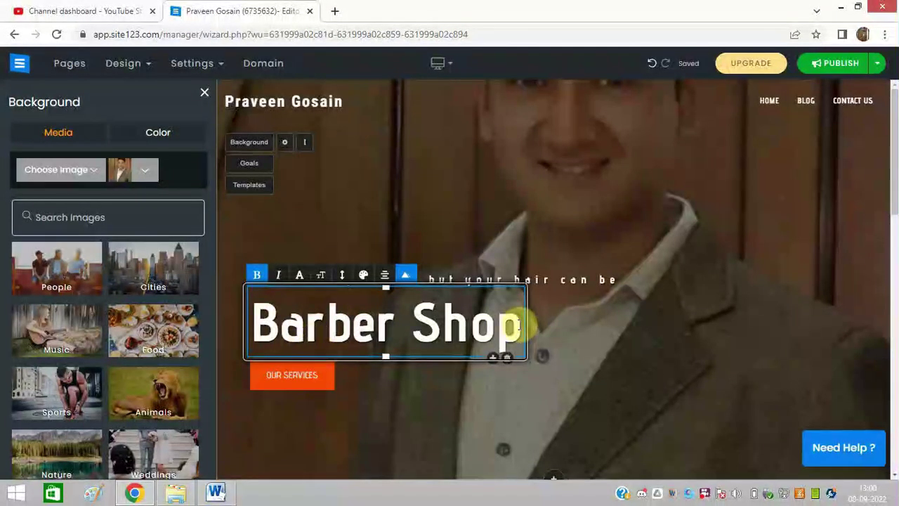
drag(519, 324, 261, 307)
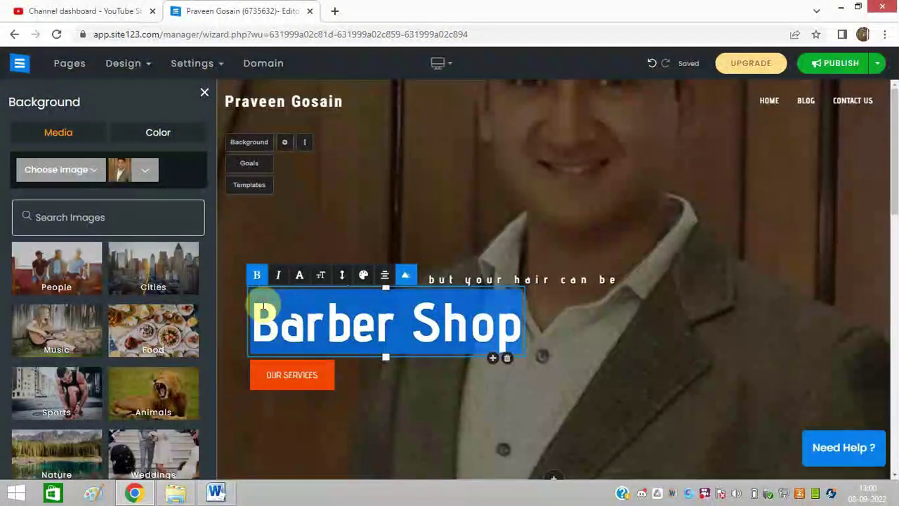
text(Get )
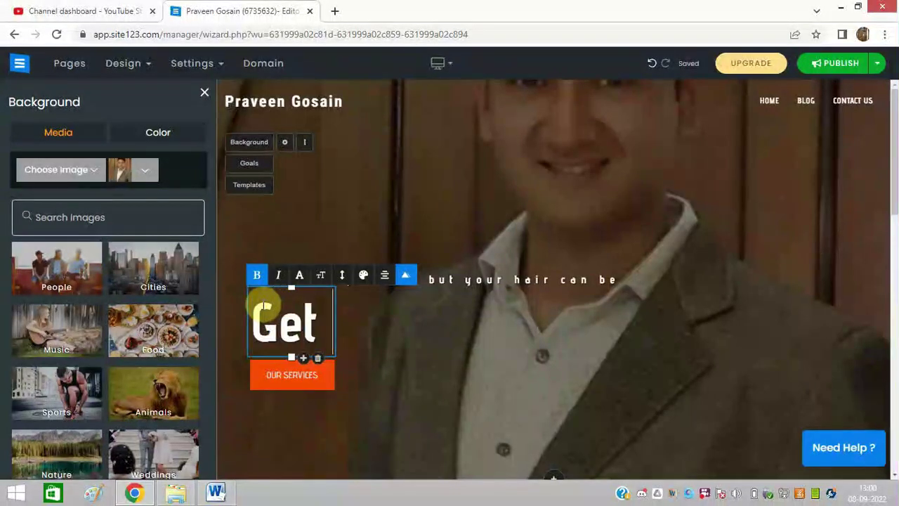
text(My)
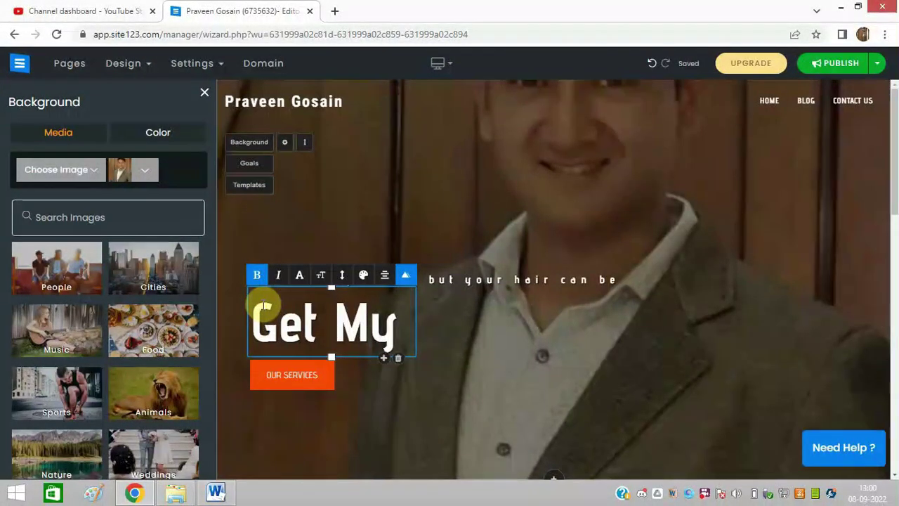
text( Dig)
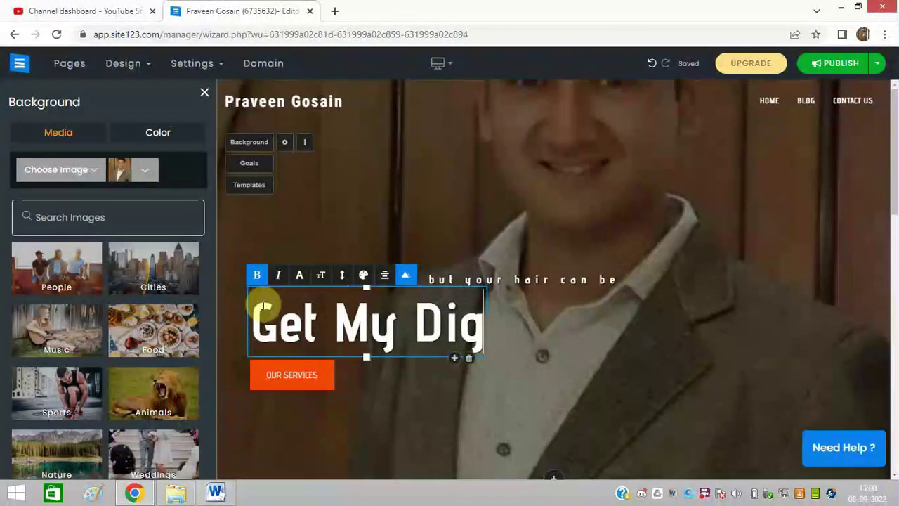
text(ital)
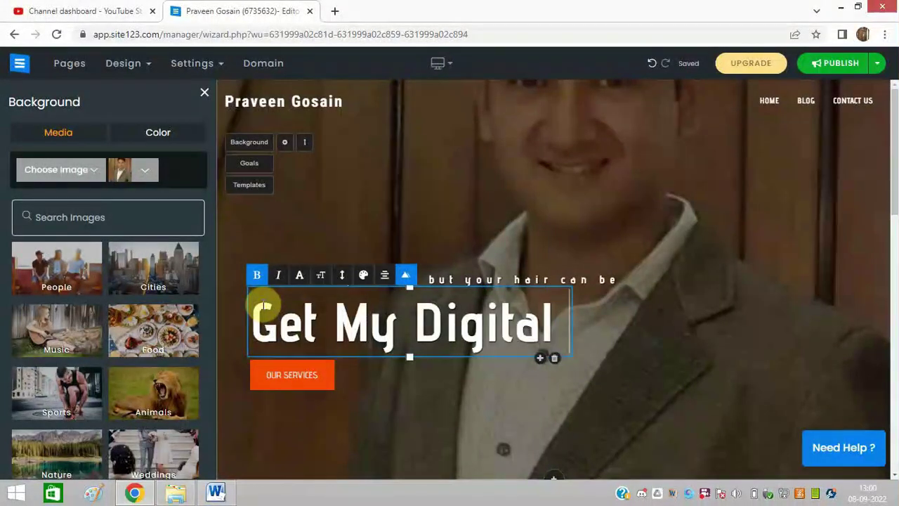
text( Servi)
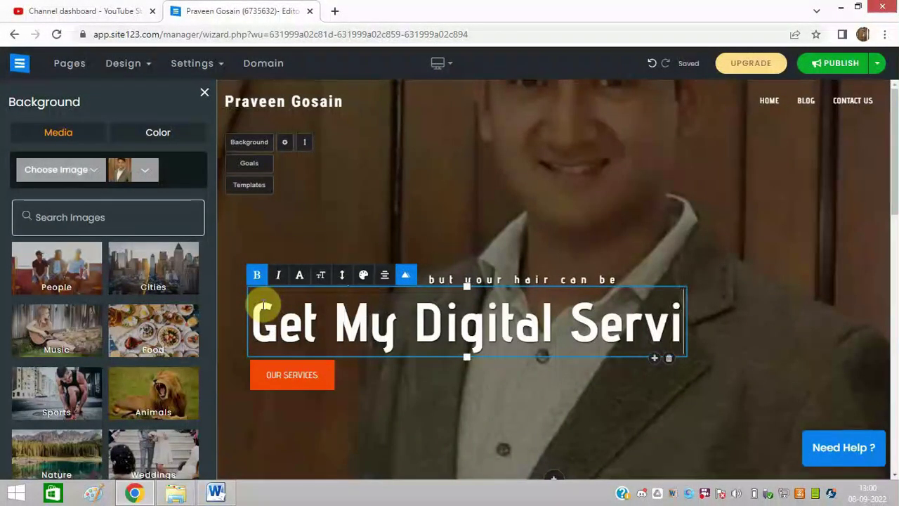
text(ces)
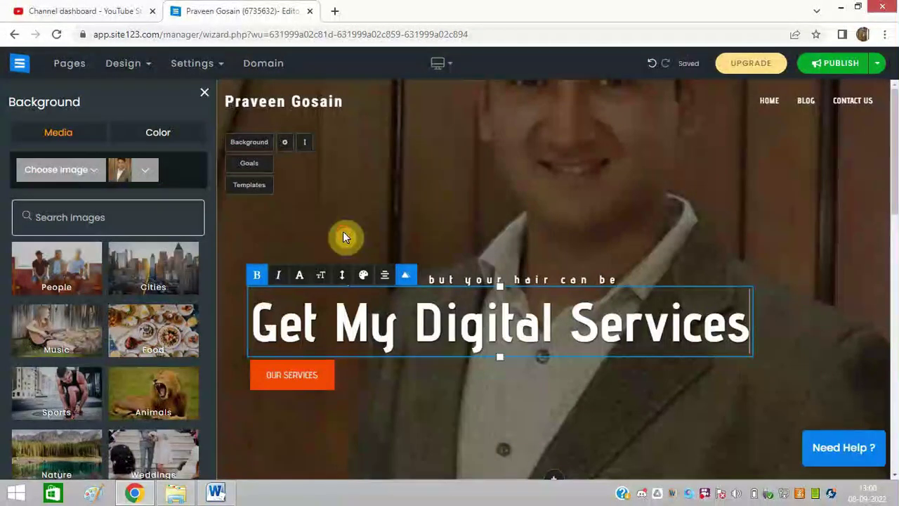
Review the home section's background settings, such as image filter and home opacity, and close them.
click(433, 279)
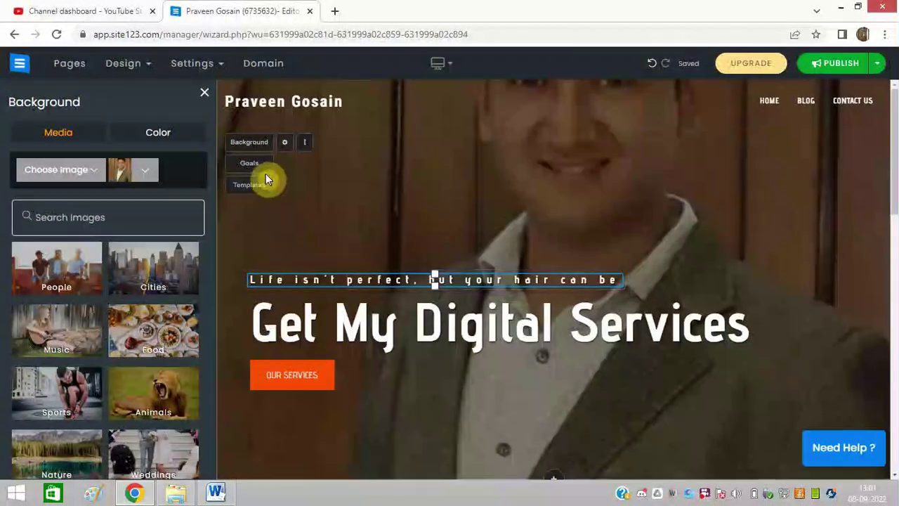
click(291, 151)
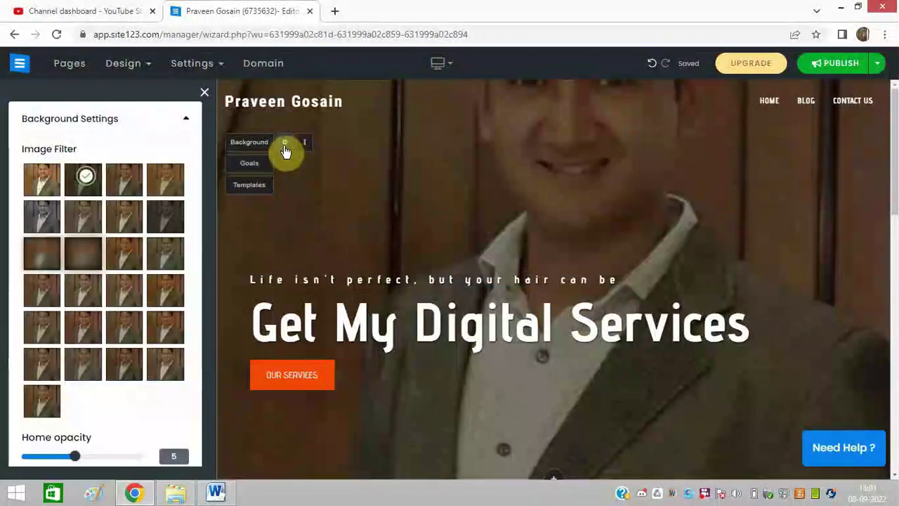
click(205, 96)
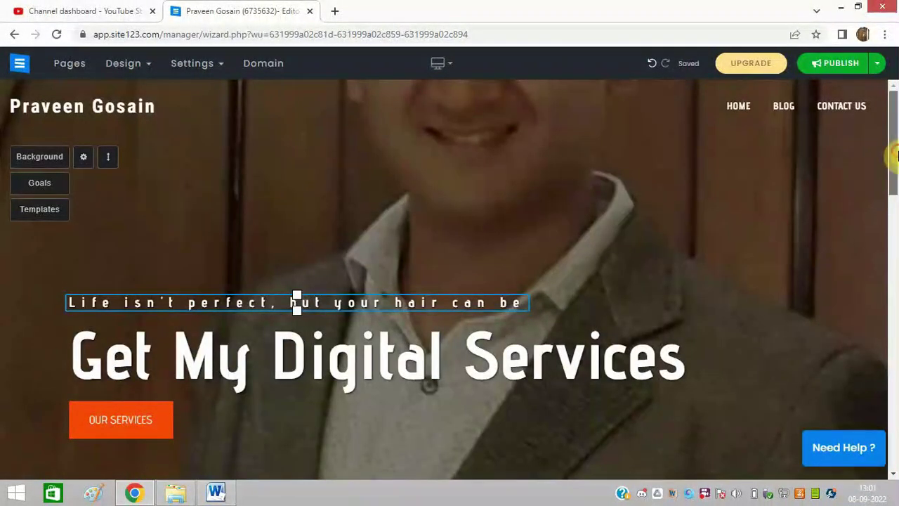
Change the Blog section's title on the home page to "GO NOW".
drag(895, 156, 894, 251)
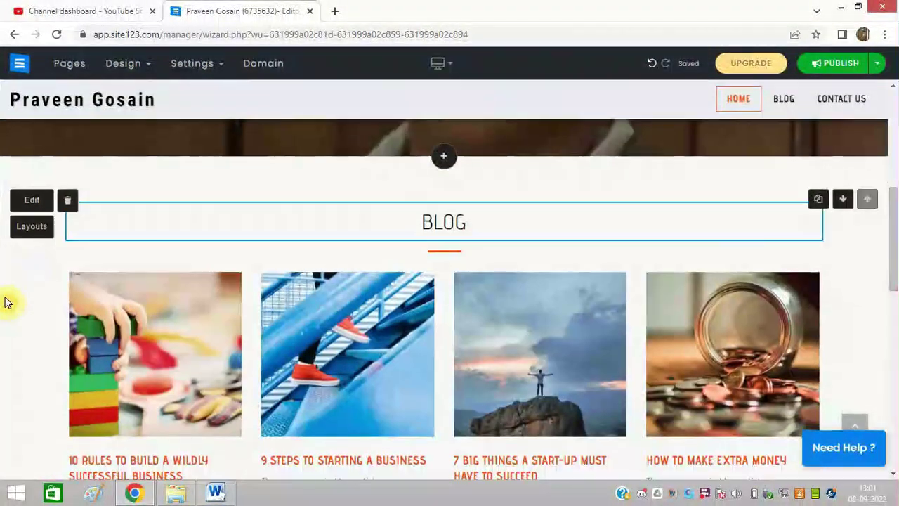
click(463, 229)
drag(462, 228, 422, 224)
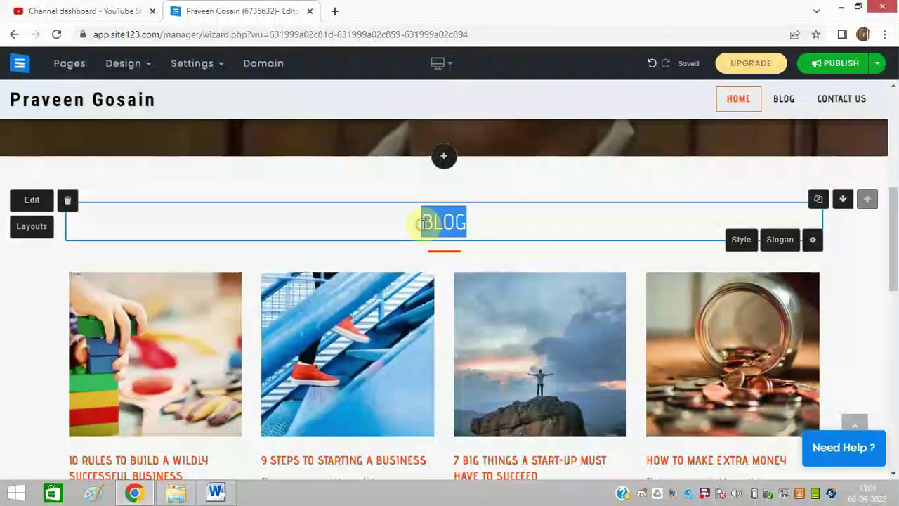
text(GO )
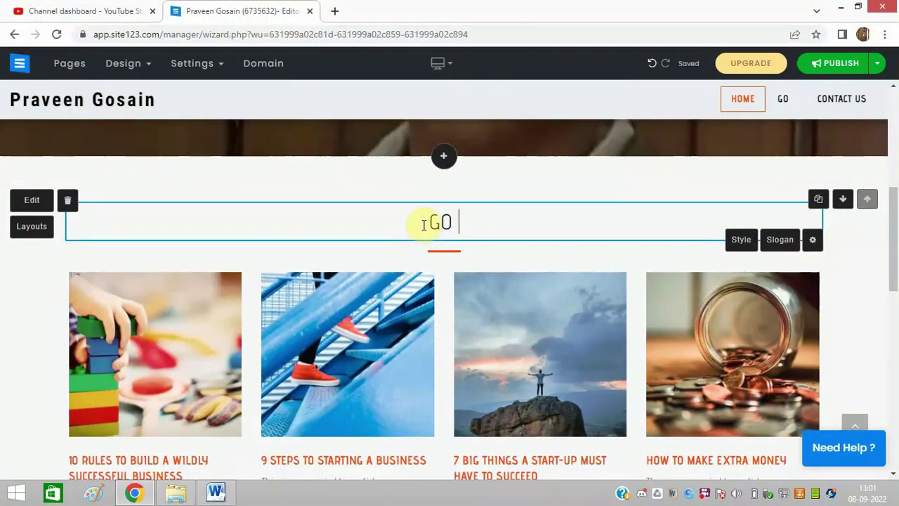
text(NOW)
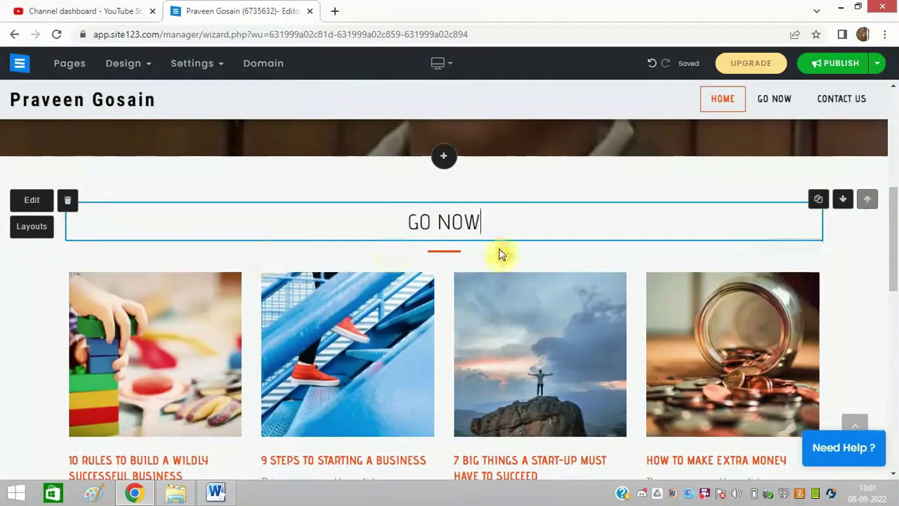
Try to open the "9 Steps to Starting a Business" blog article and return to the homepage.
click(348, 351)
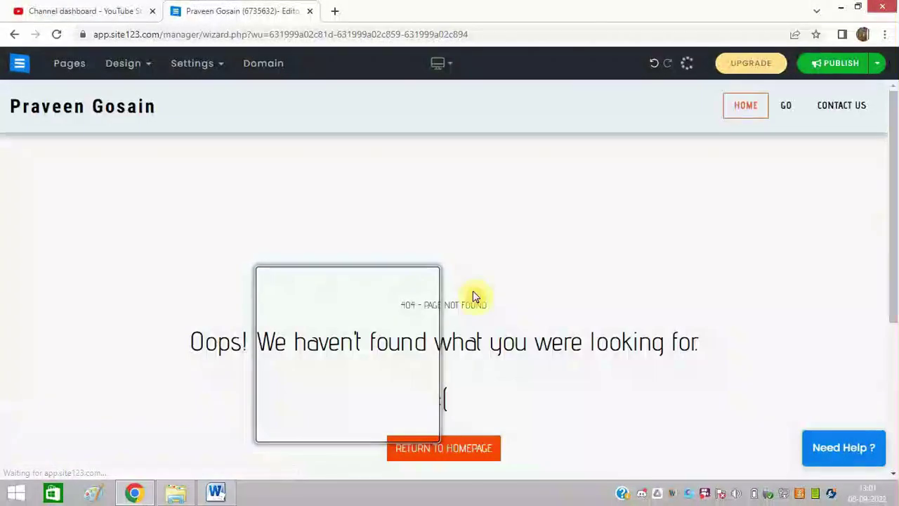
drag(895, 196, 879, 208)
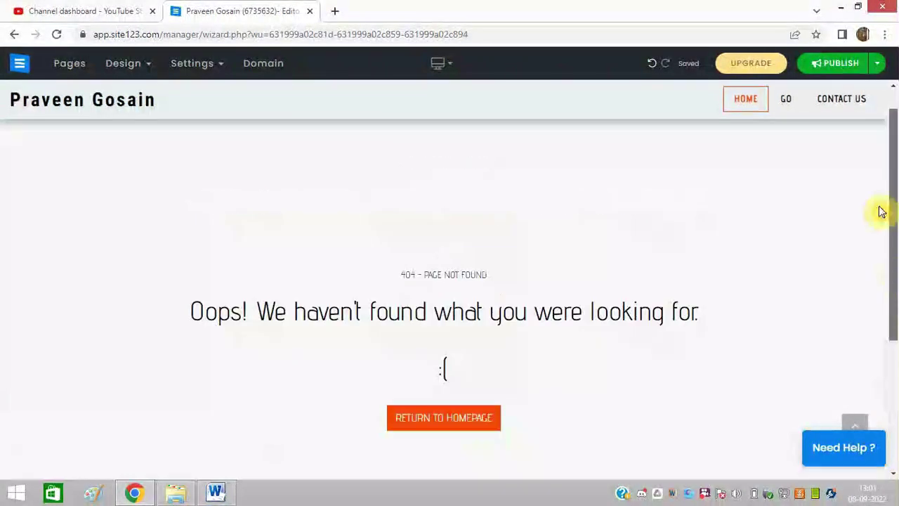
click(462, 427)
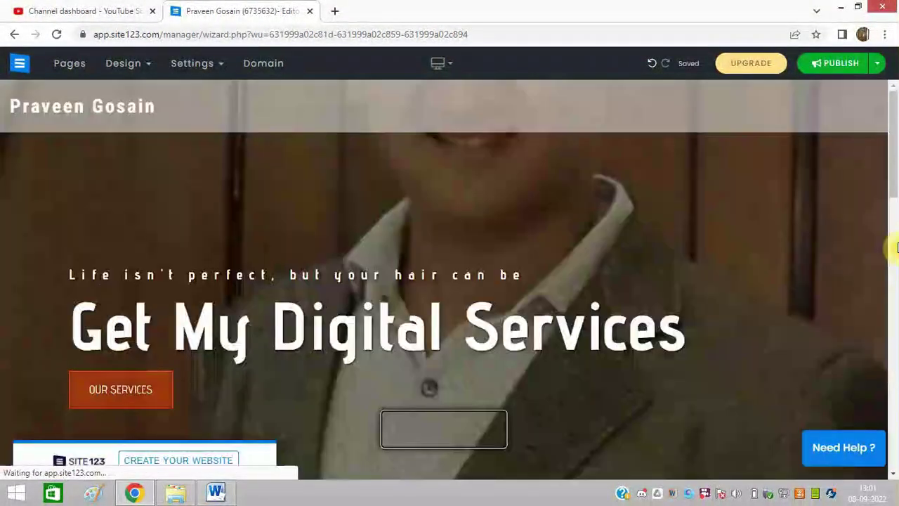
Open the Contact Us section's form for editing and replace the displayed phone number with a new one.
click(894, 245)
drag(897, 245, 897, 350)
click(842, 104)
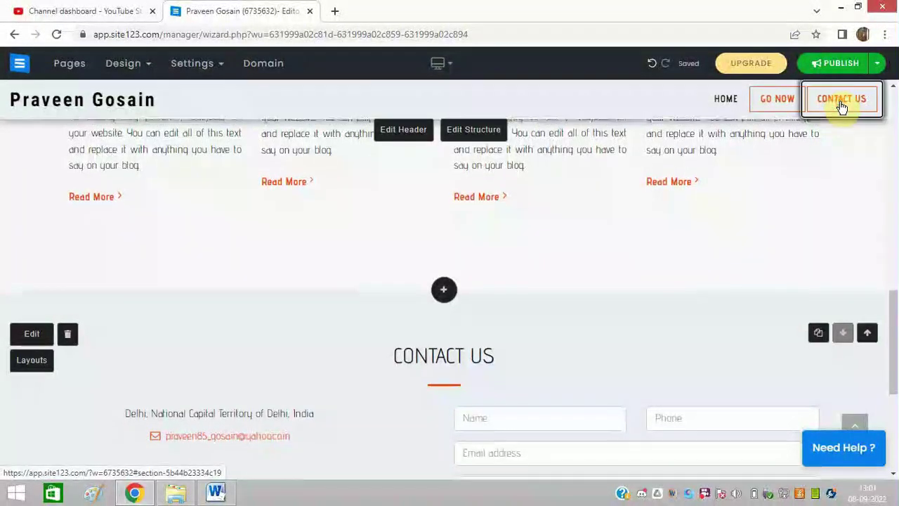
click(544, 245)
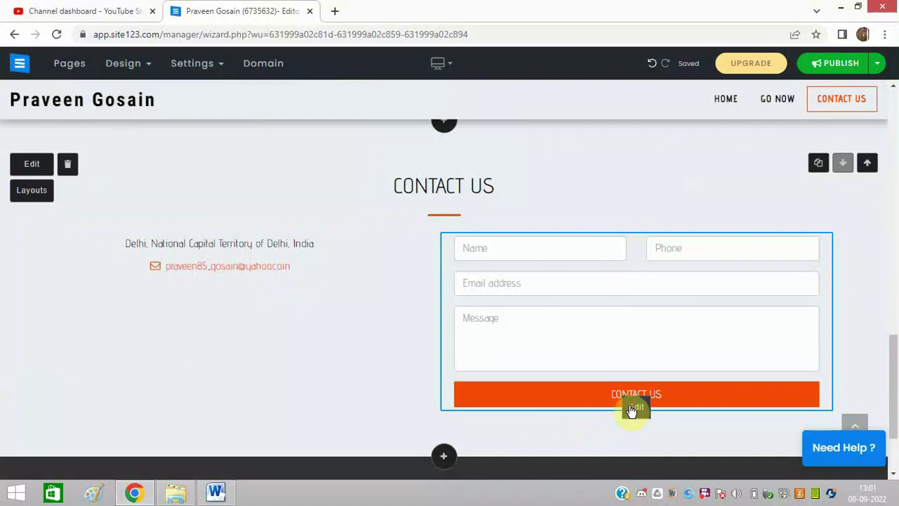
click(628, 407)
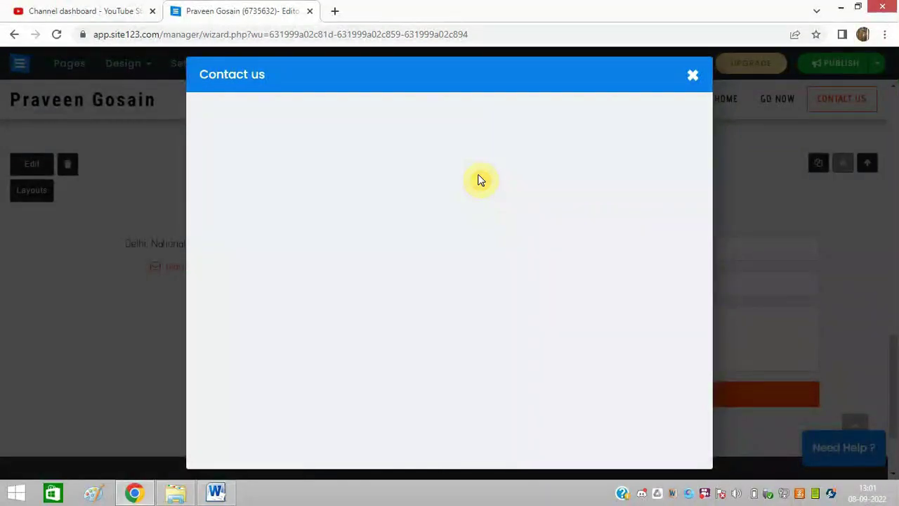
click(692, 76)
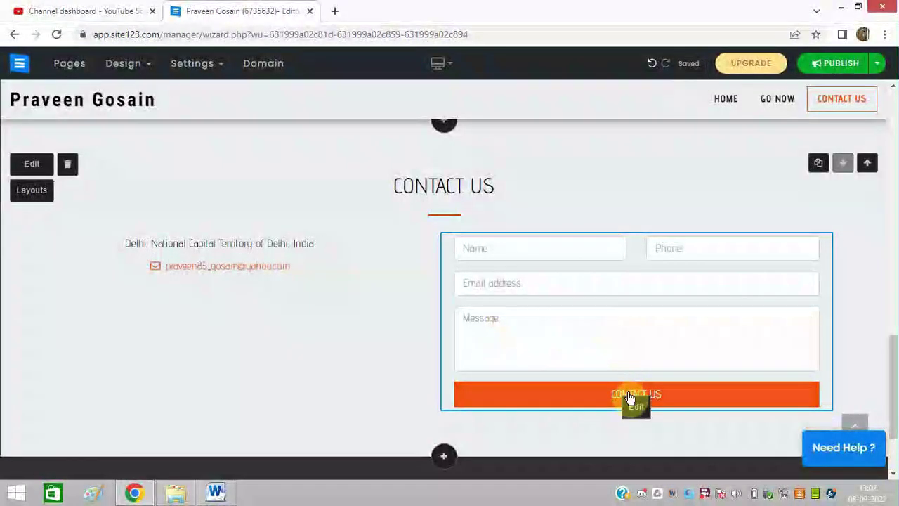
click(636, 407)
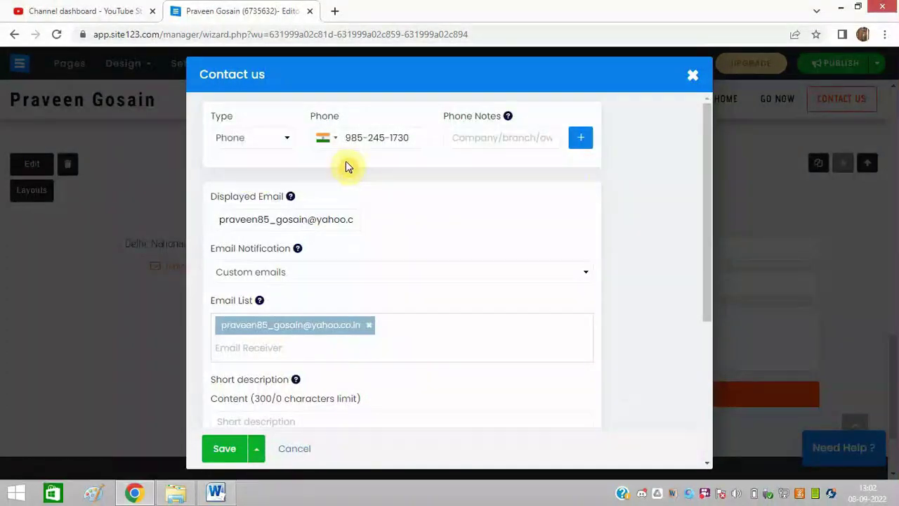
click(372, 139)
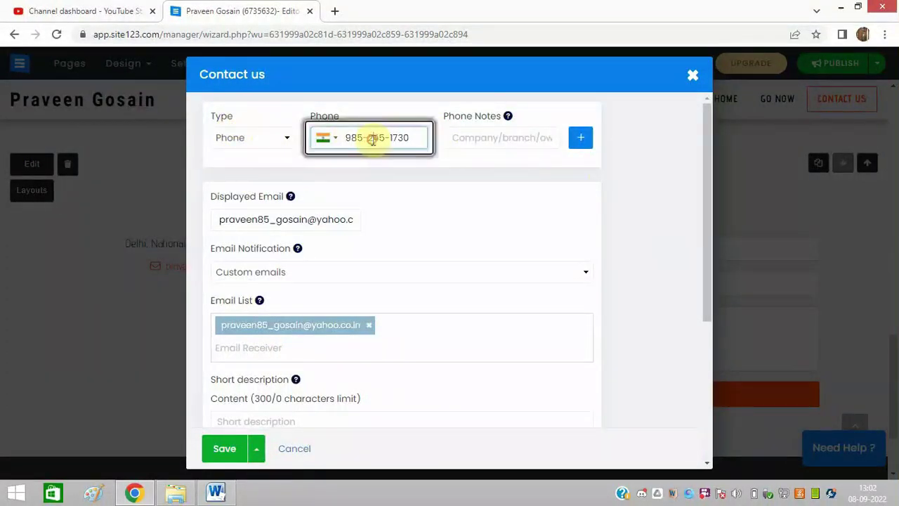
drag(417, 137, 354, 140)
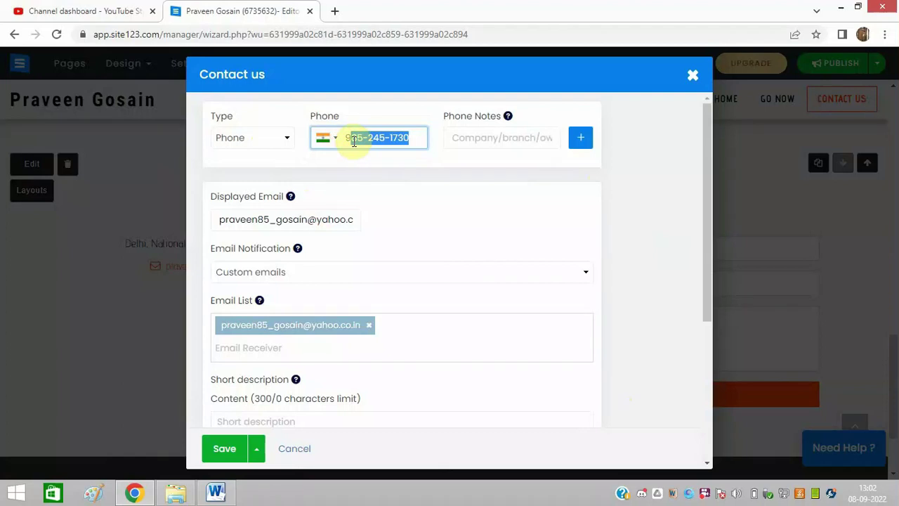
key(BackSpace)
key(BackSpace)
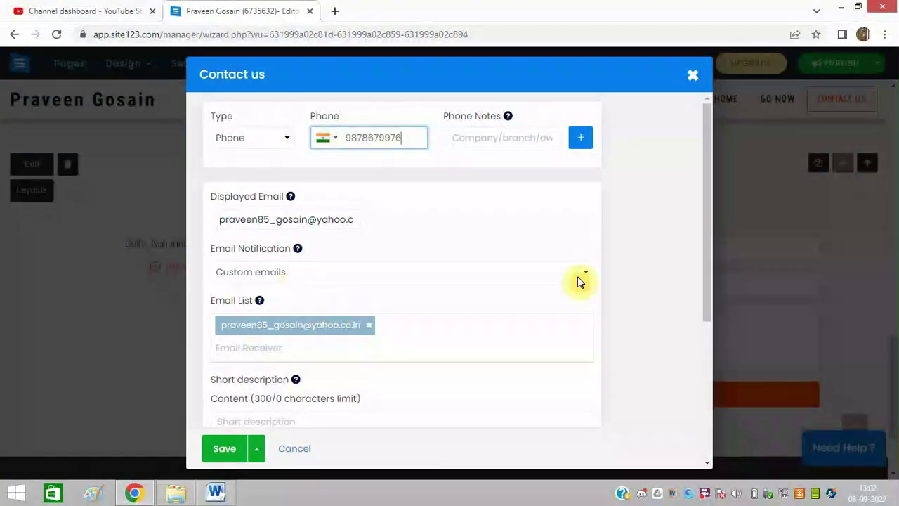
Enter "My new business" as the short description in the contact details.
drag(707, 240, 704, 351)
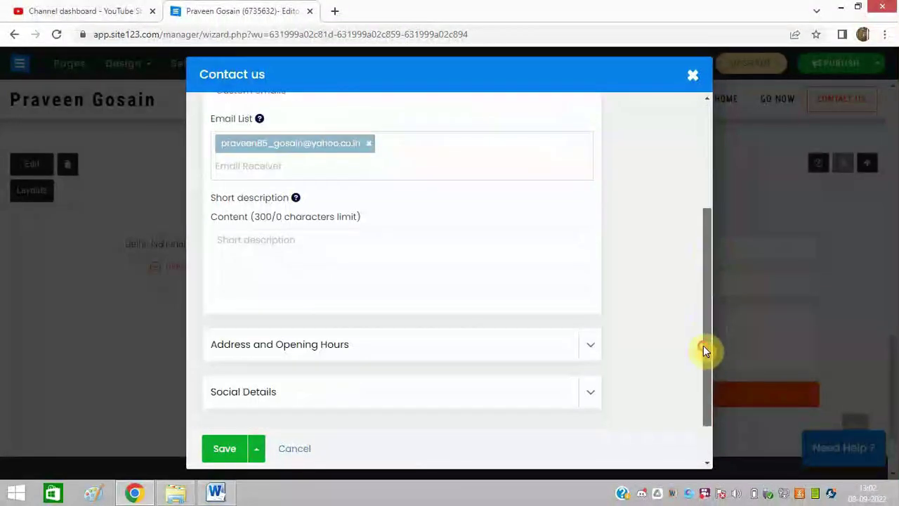
click(281, 263)
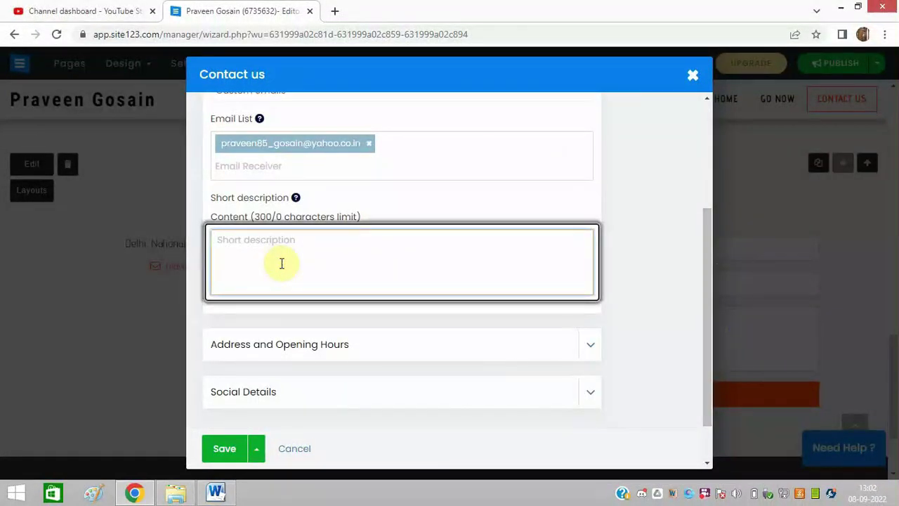
text(My new business)
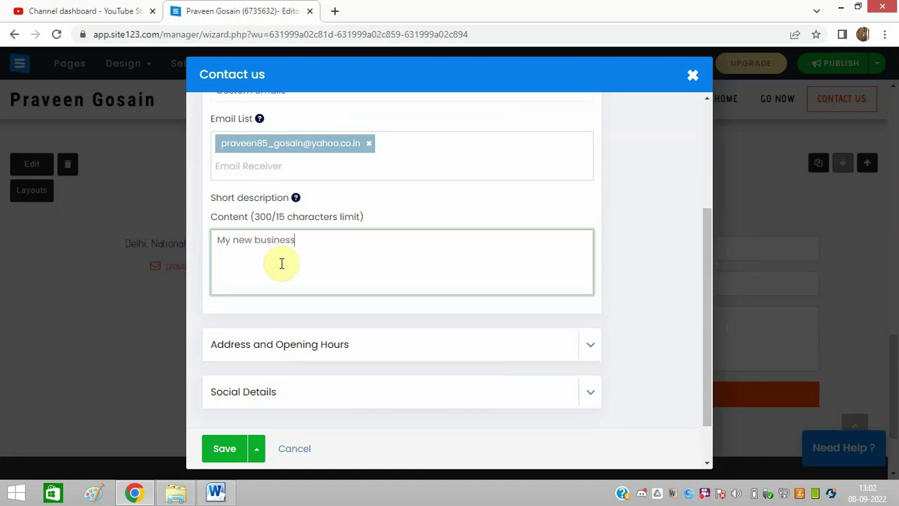
Set the address's additional information to "My location" and save the contact details.
drag(704, 316, 702, 372)
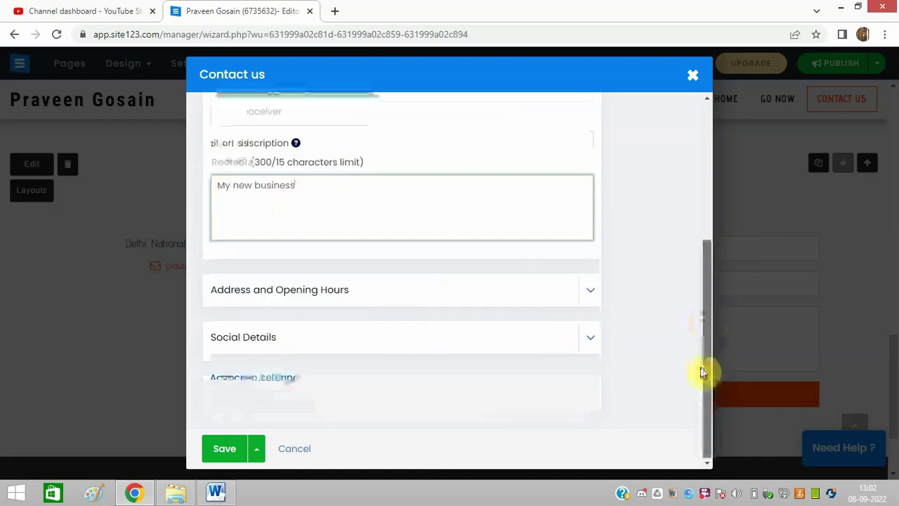
click(414, 281)
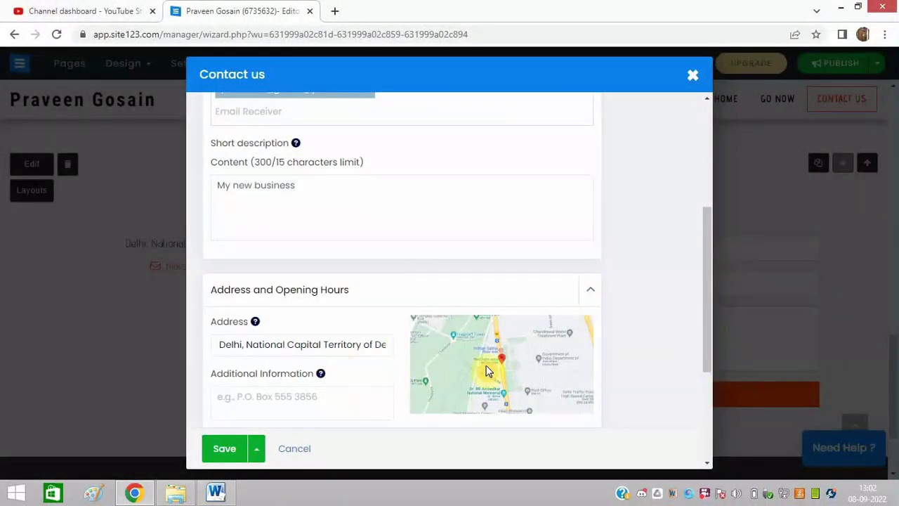
click(302, 406)
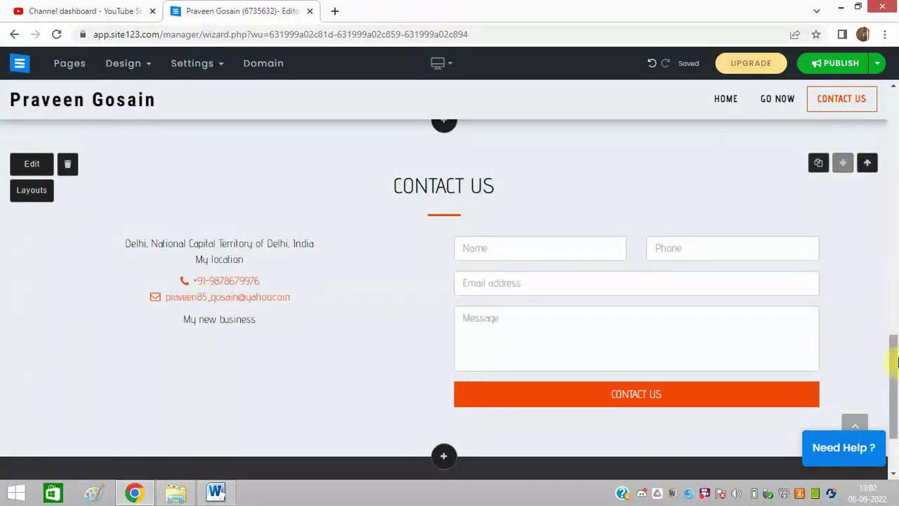
key(super+c)
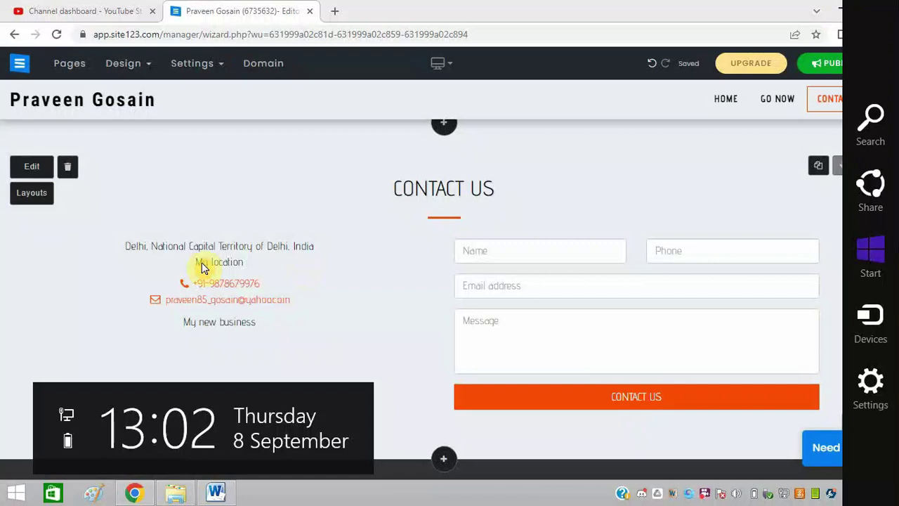
click(339, 255)
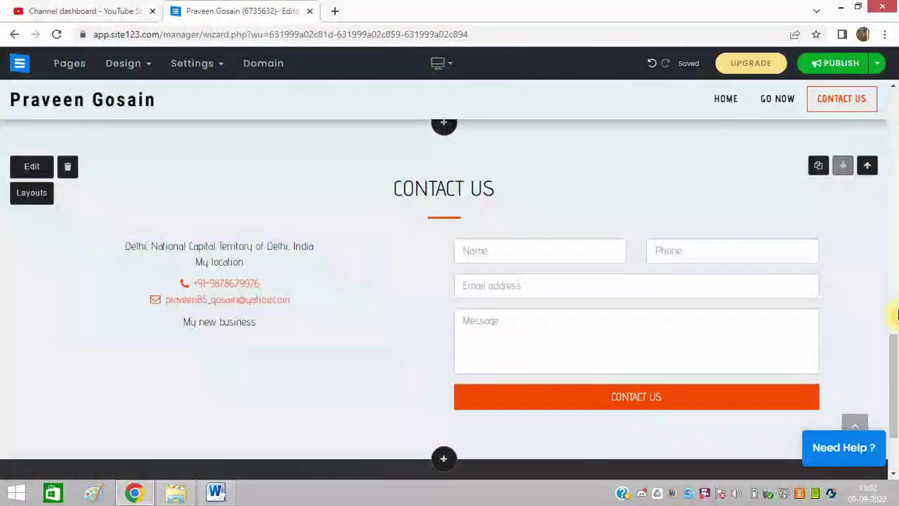
Publish the website, confirm the publication, and skip the domain name offer to continue editing.
drag(894, 358, 895, 243)
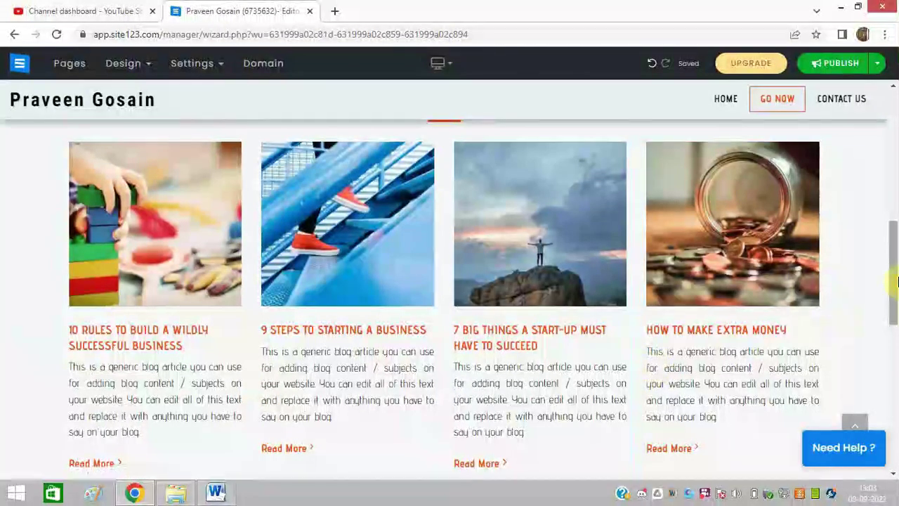
drag(894, 283, 892, 134)
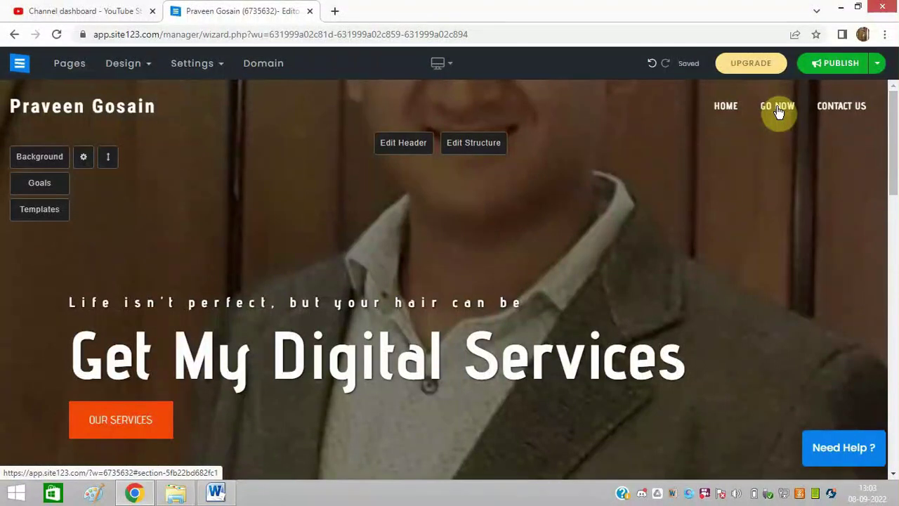
click(819, 69)
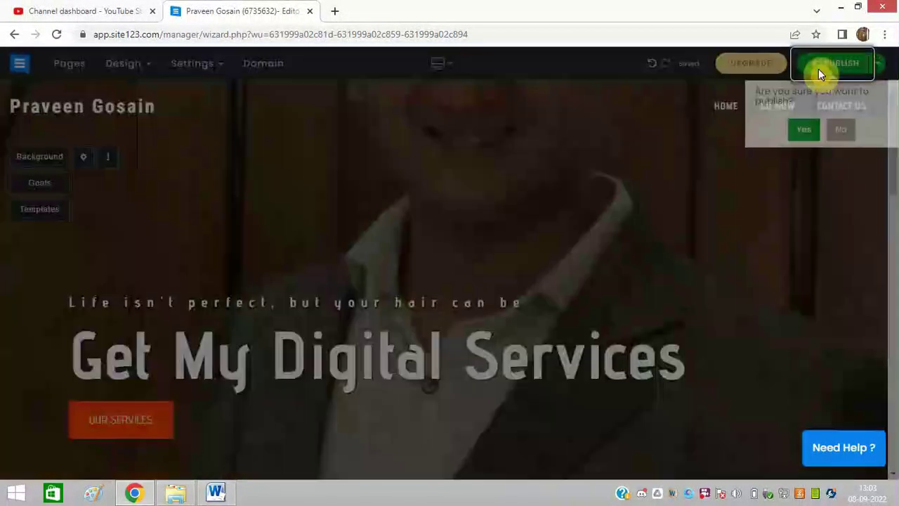
click(804, 129)
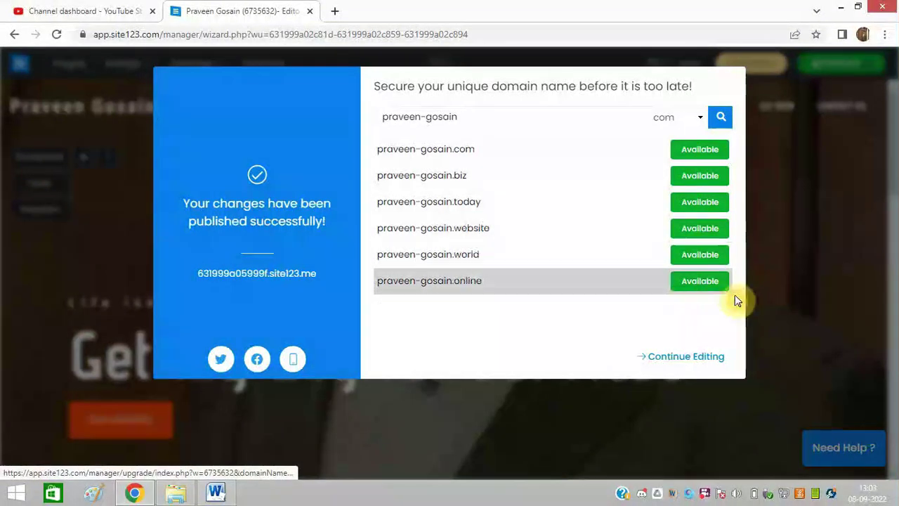
click(687, 355)
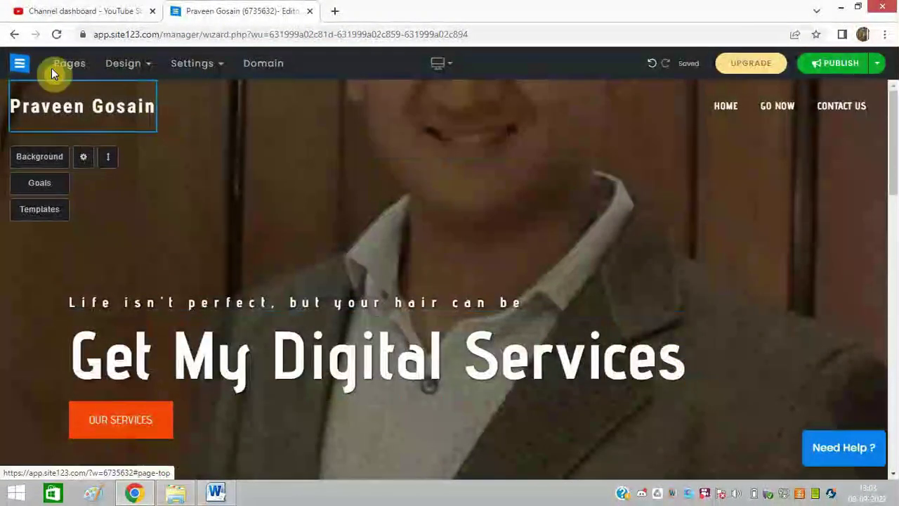
Return to the website's dashboard and open the published site from its domain link in a new browser tab.
click(20, 70)
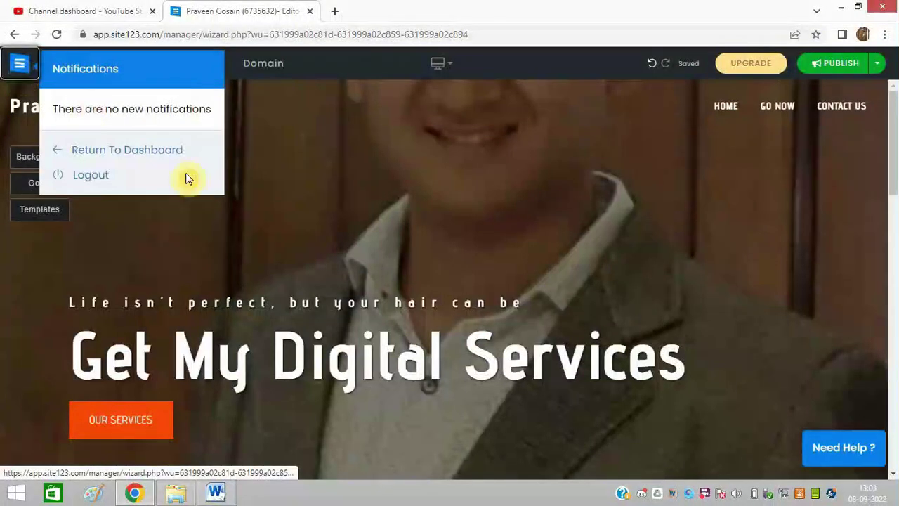
click(136, 151)
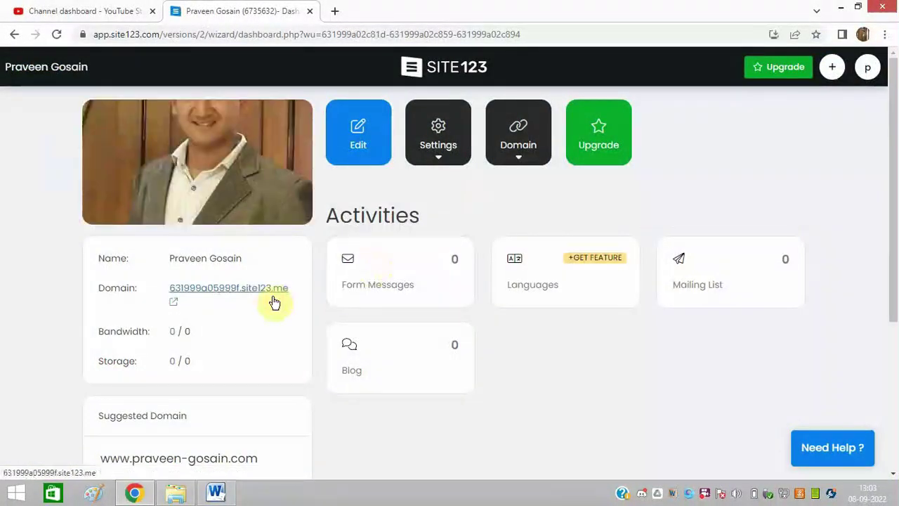
click(173, 303)
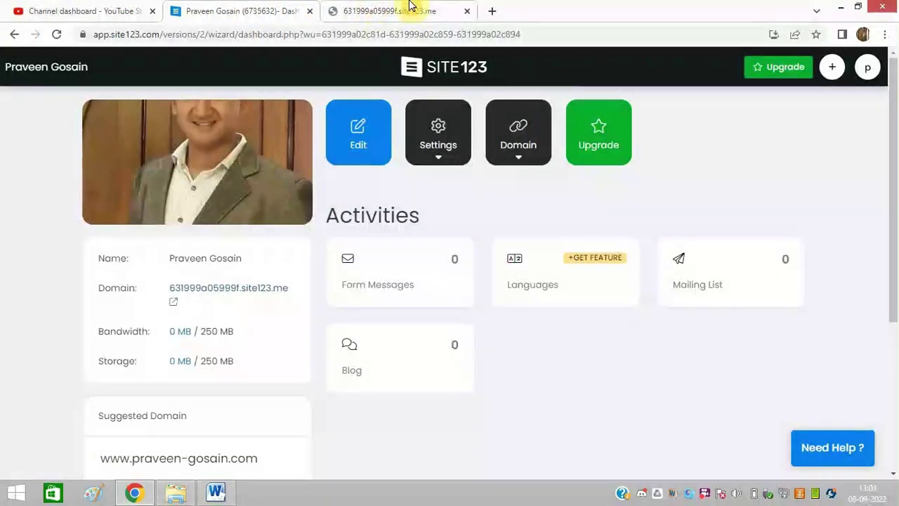
click(412, 6)
click(285, 330)
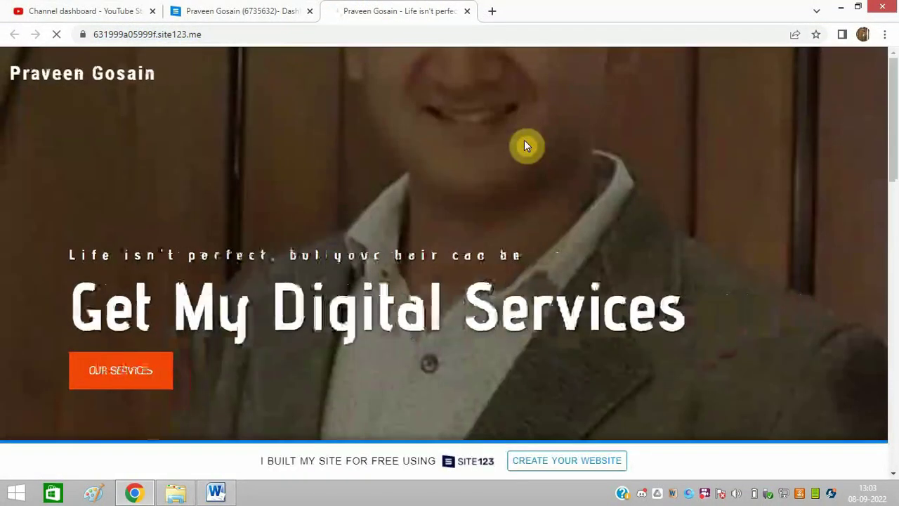
Review the published website from the homepage header down to the Contact Us section.
click(245, 40)
click(624, 201)
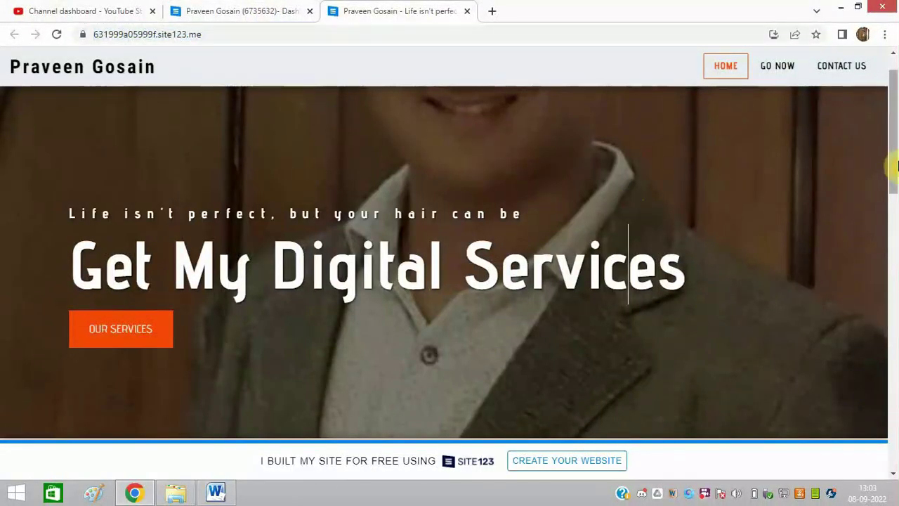
drag(891, 169, 892, 382)
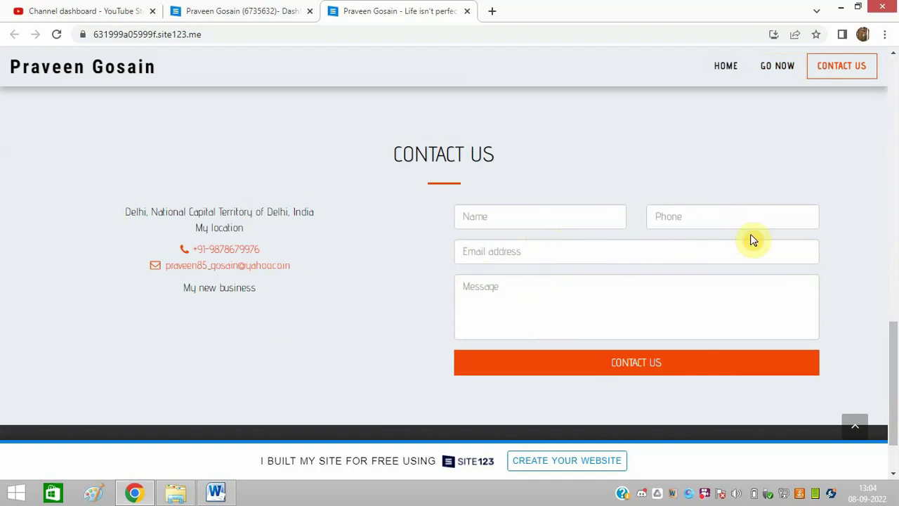
Go back to the SITE123 dashboard and look over the site details and suggested domain.
click(189, 7)
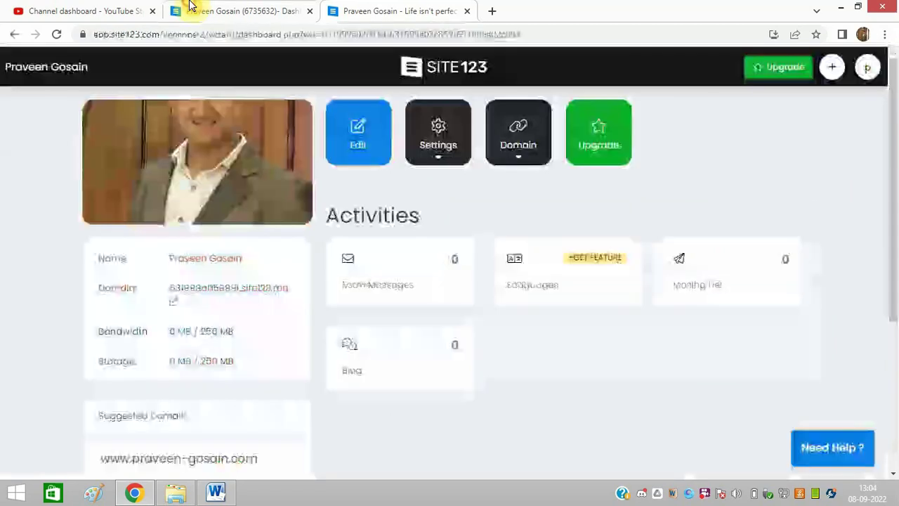
drag(896, 170, 896, 200)
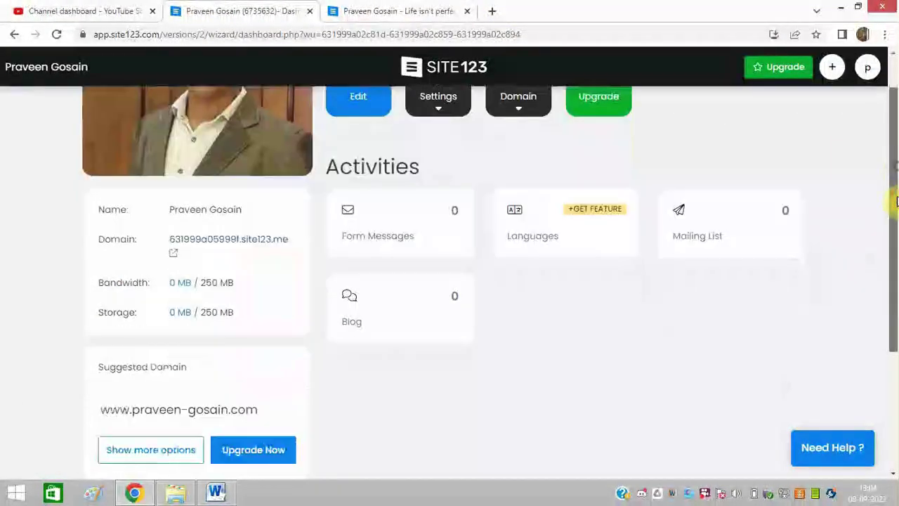